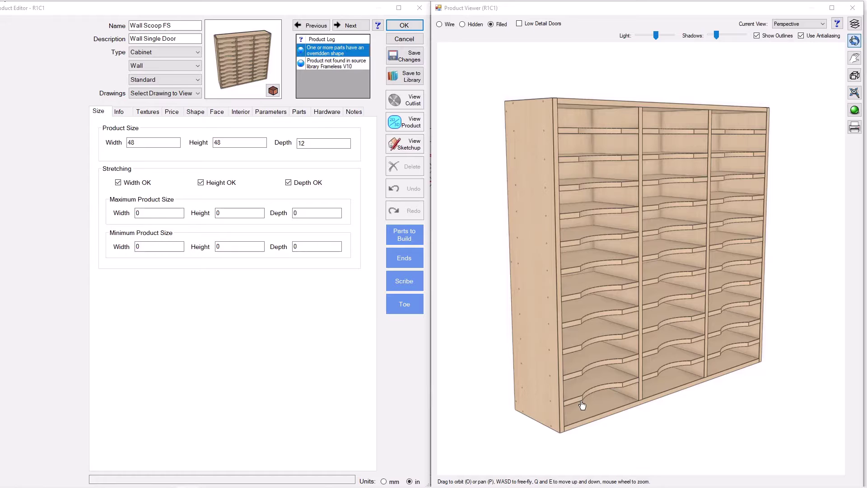
Orbit the Wall Single Door cabinet to check its closely spaced shelves from front, top and below
drag(579, 410, 577, 360)
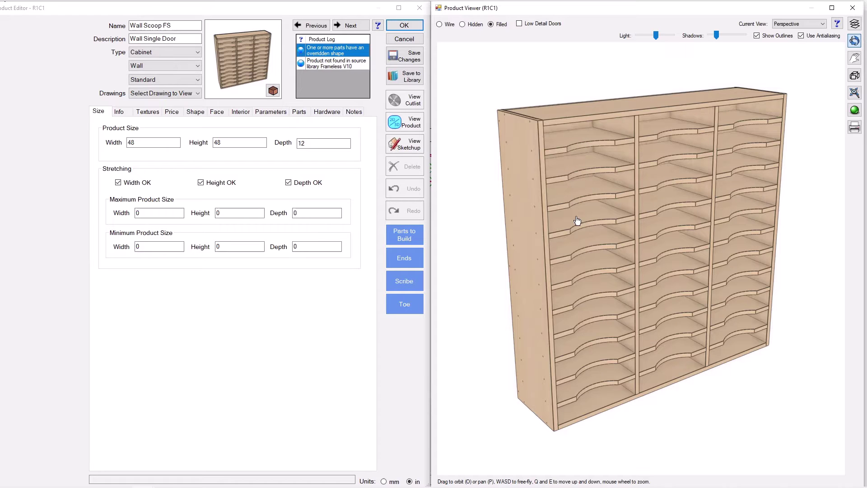
drag(592, 265, 599, 265)
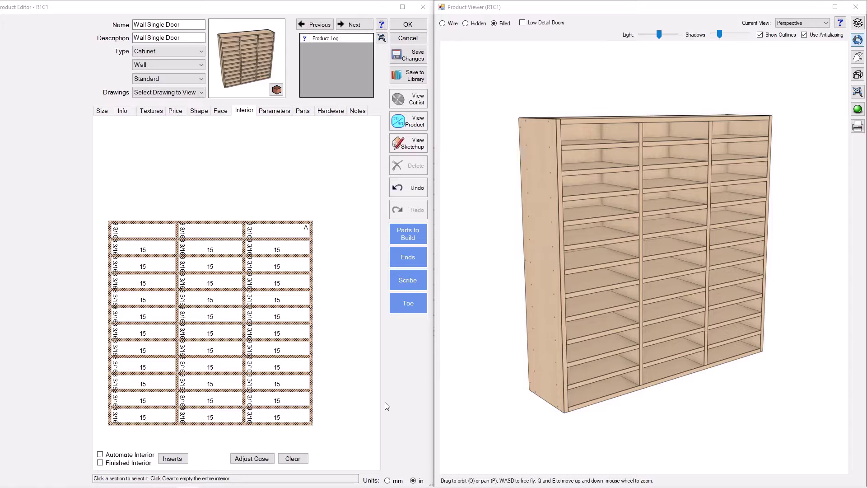
drag(596, 369, 594, 371)
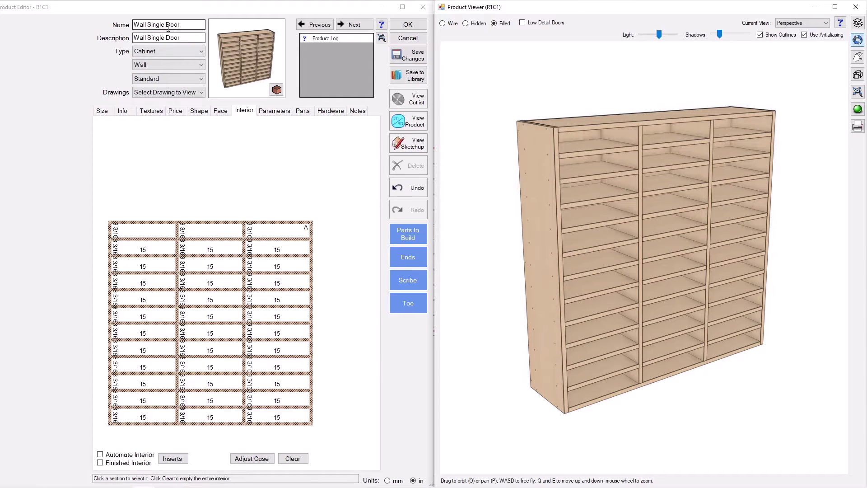
click(186, 25)
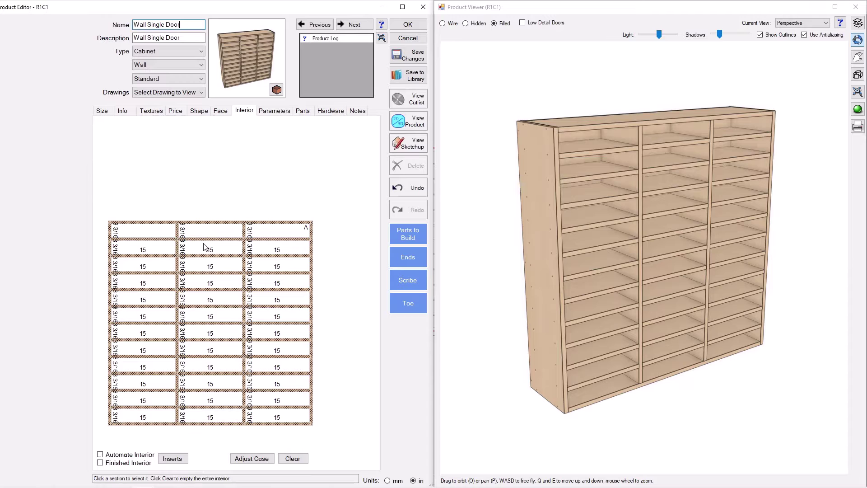
scroll(638, 269, up, 1)
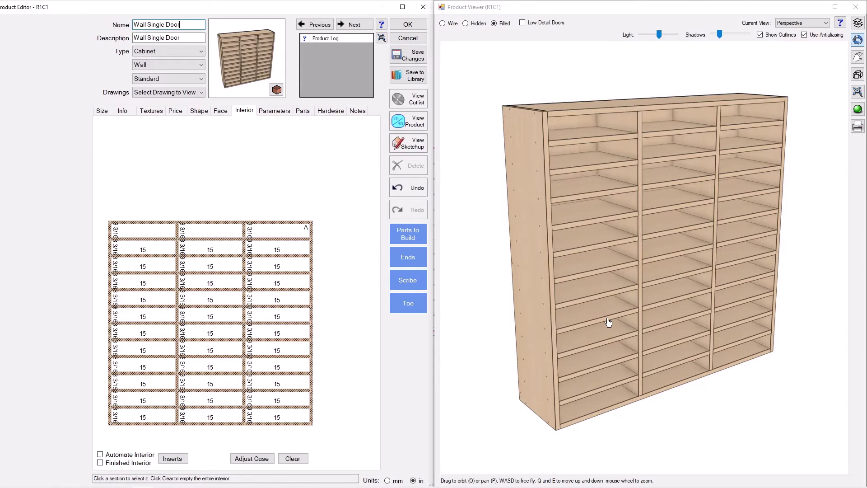
drag(608, 322, 605, 328)
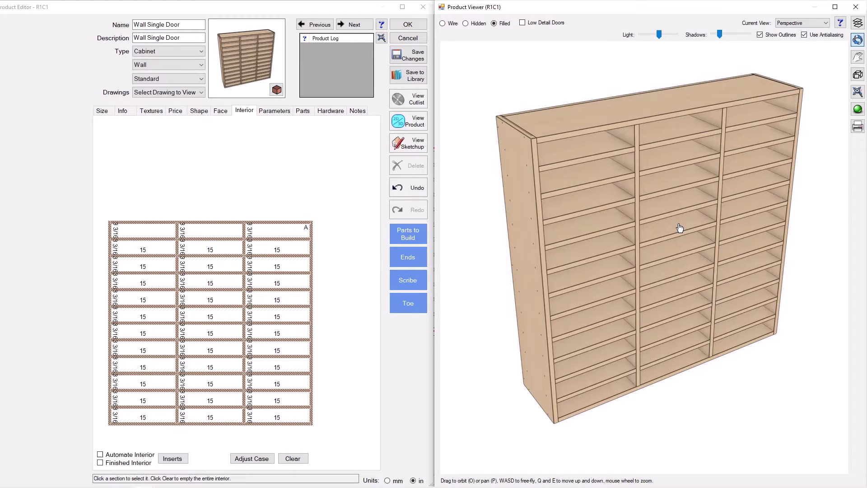
drag(646, 283, 643, 277)
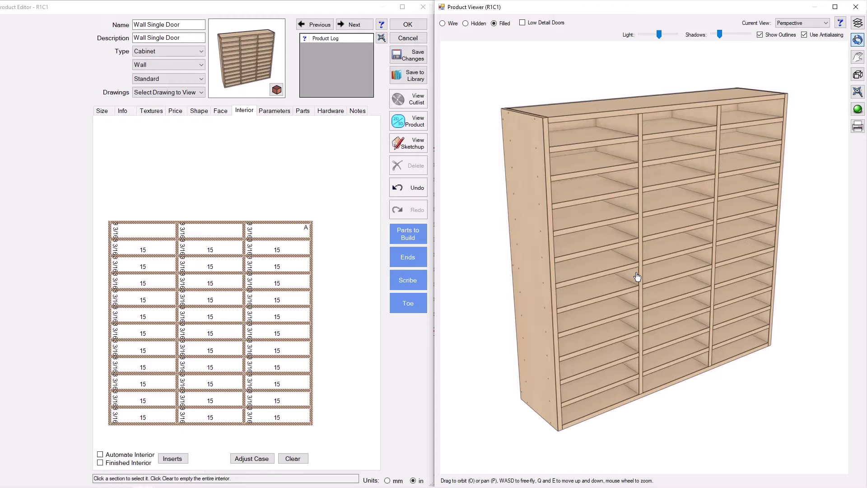
drag(631, 280, 627, 279)
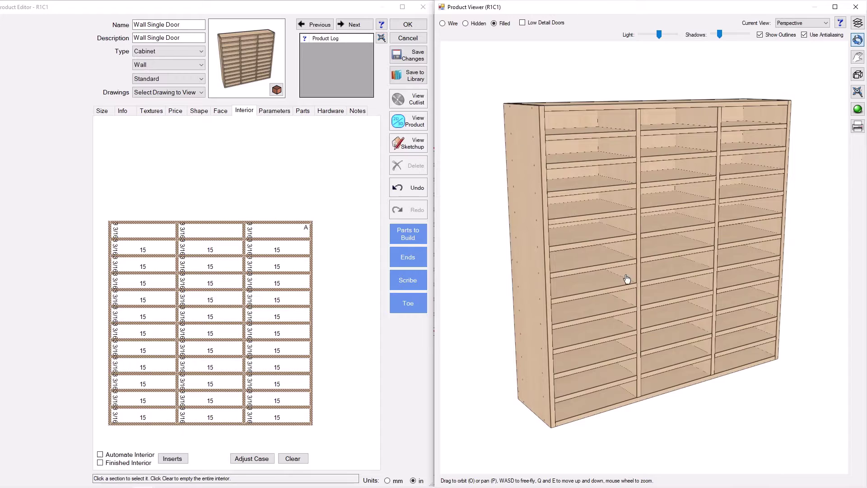
Accept the product and open the Frameless V10 library parameters from the job settings
click(405, 25)
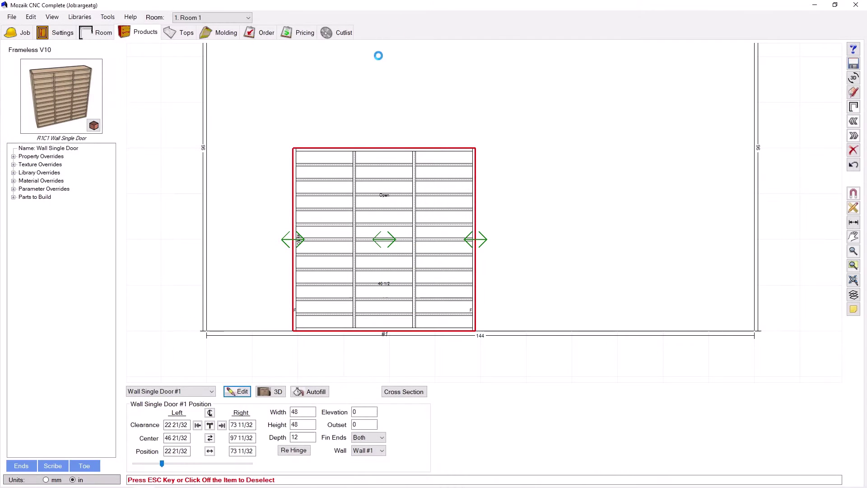
click(59, 33)
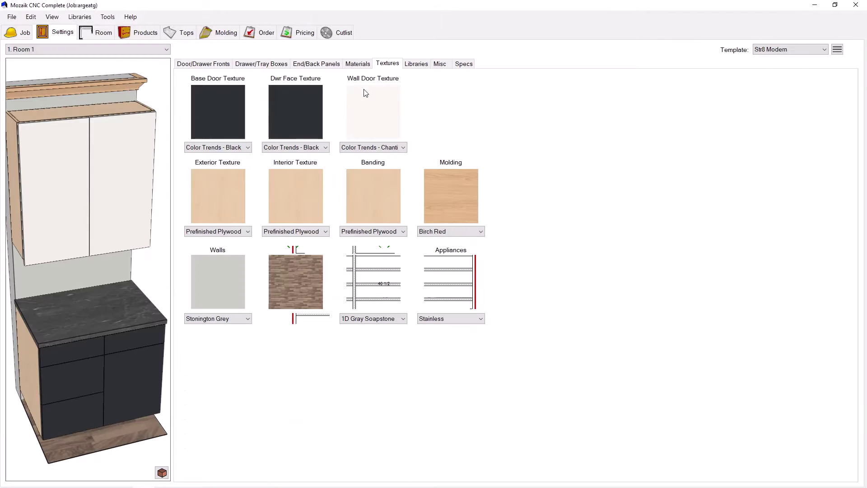
click(417, 64)
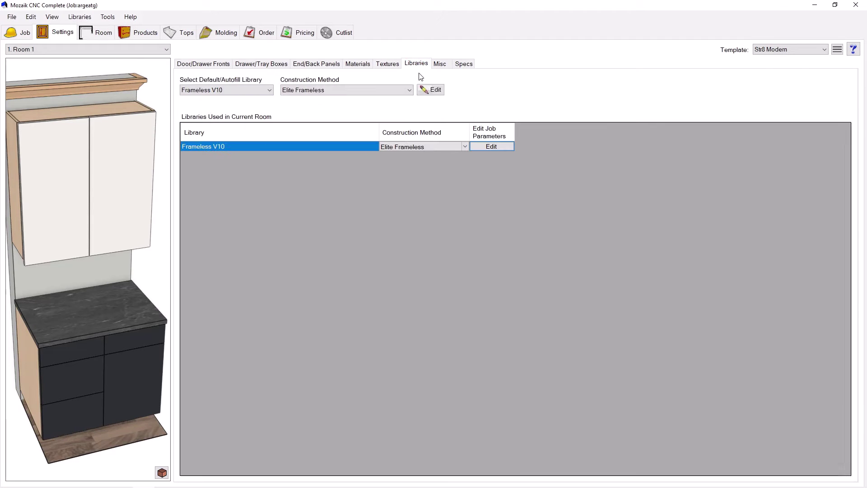
click(487, 149)
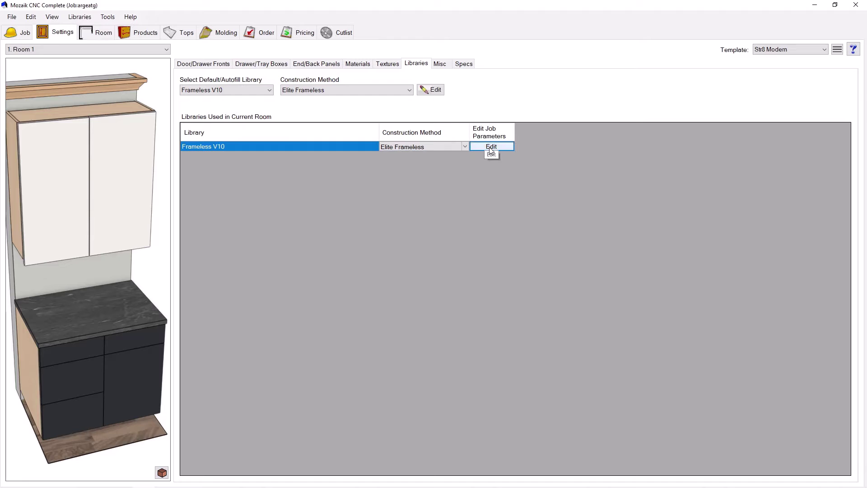
click(491, 149)
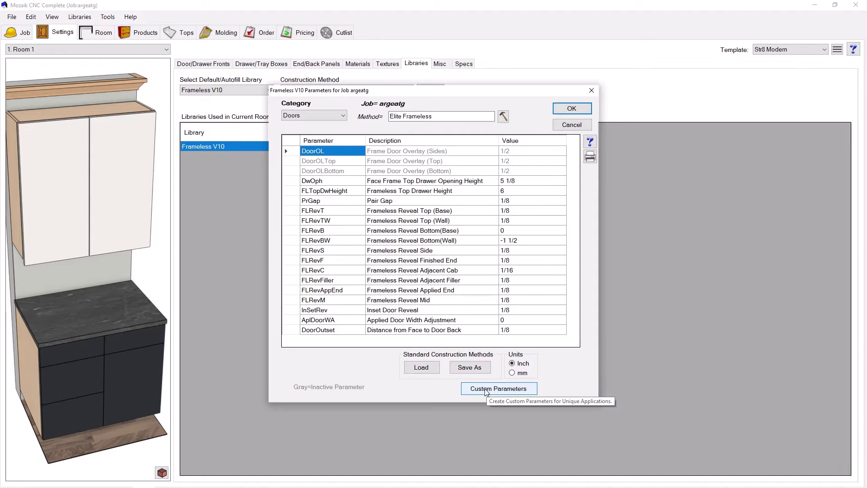
Start a new custom parameter named 'Scoop Fixed Shelf'
click(532, 390)
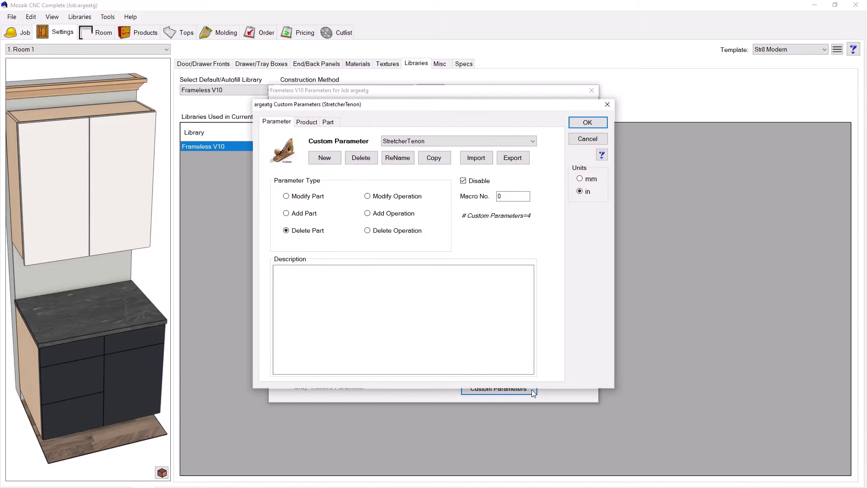
click(331, 160)
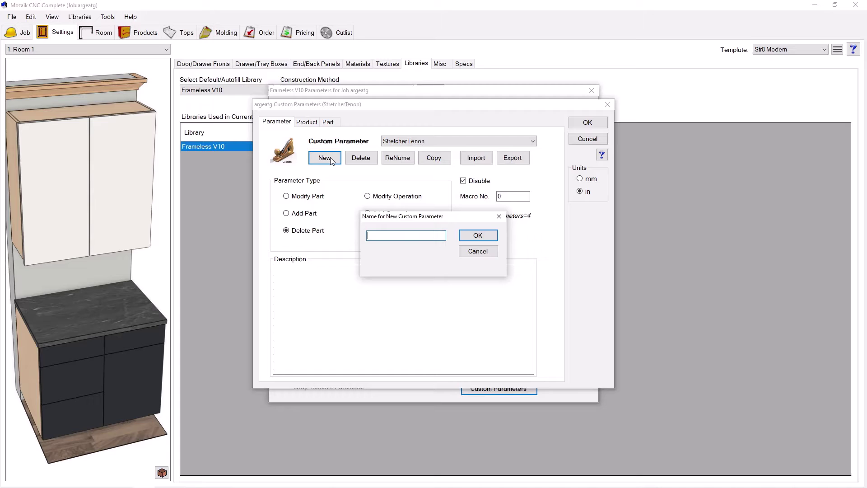
text(Scoop Fix)
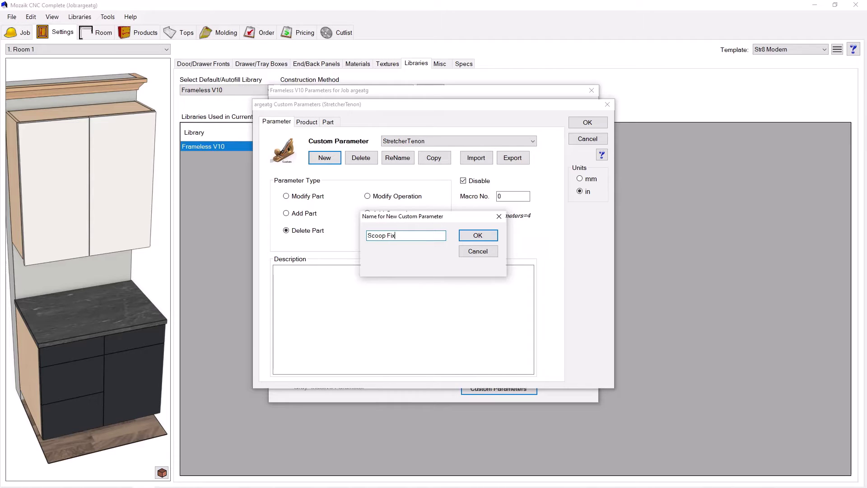
text(ed Shelf)
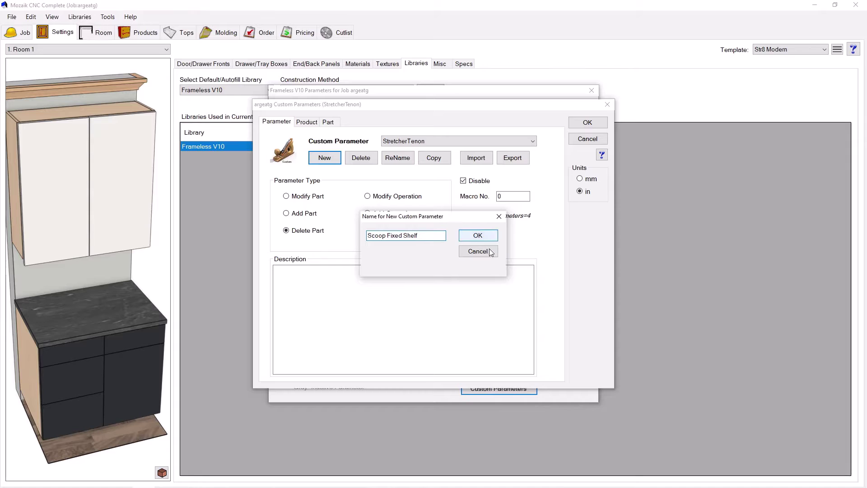
Create the Scoop Fixed Shelf Modify Part parameter, restricted to product name 'Wall Scoop FS'
click(478, 236)
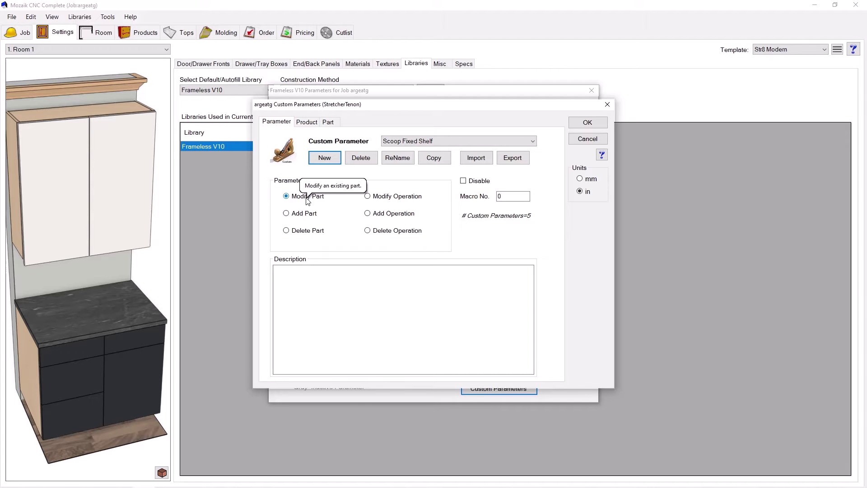
click(308, 123)
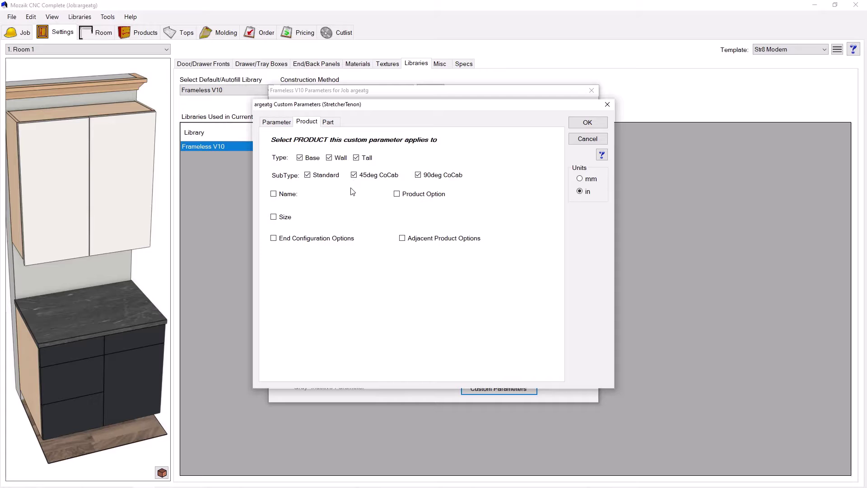
click(273, 194)
click(331, 193)
text(Wall)
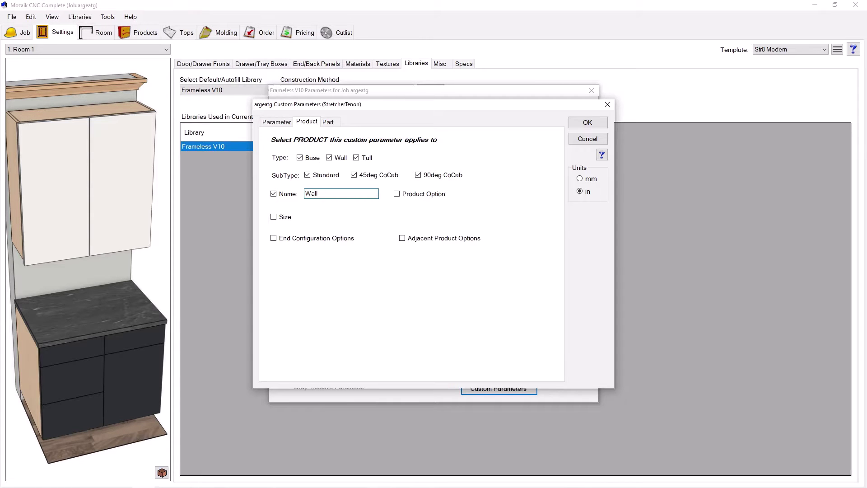
text( Scoop FS)
Target FixedShelf parts with Shape enabled and open the shelf's shape editor
click(329, 122)
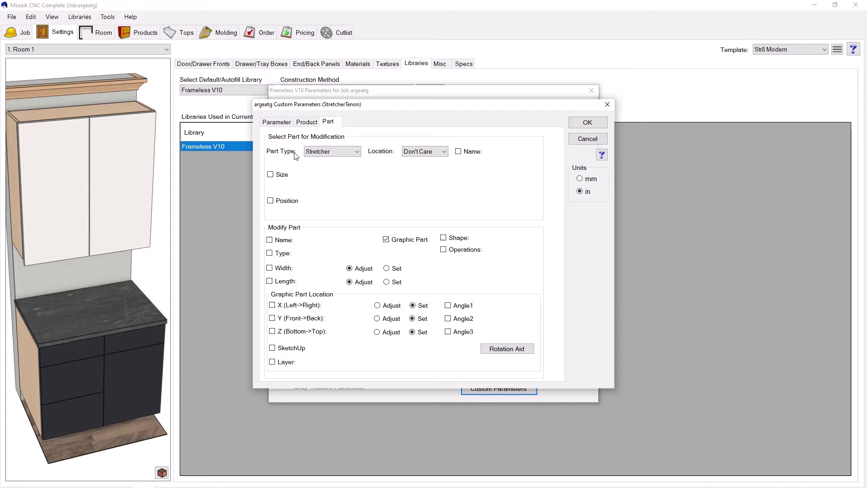
click(322, 152)
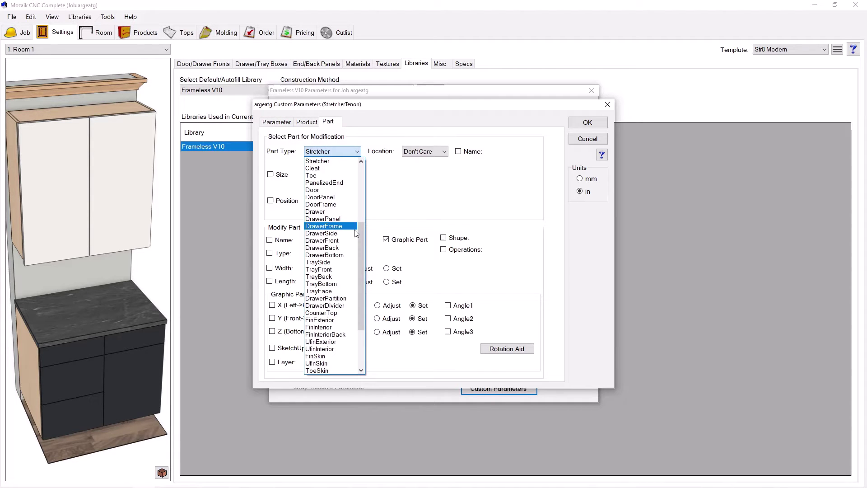
drag(361, 232, 361, 177)
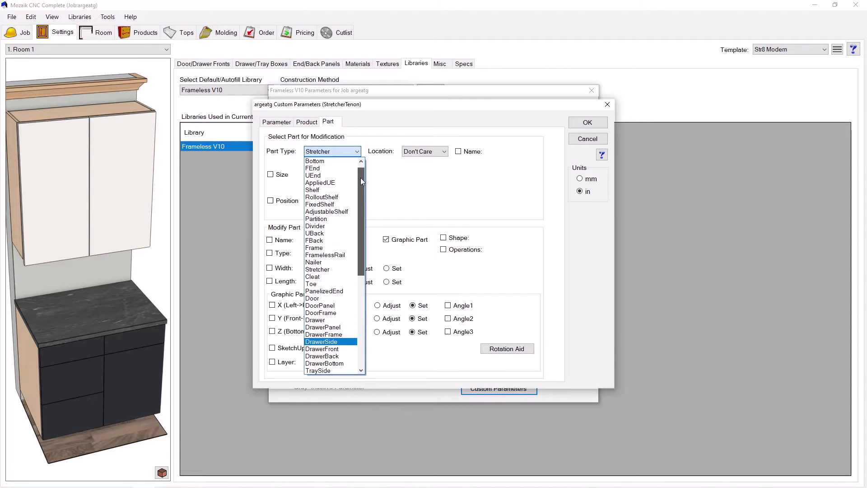
click(333, 210)
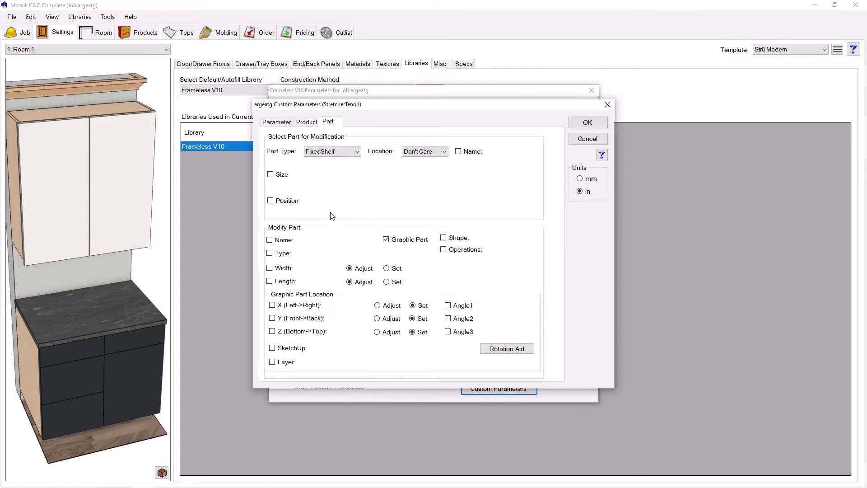
click(444, 238)
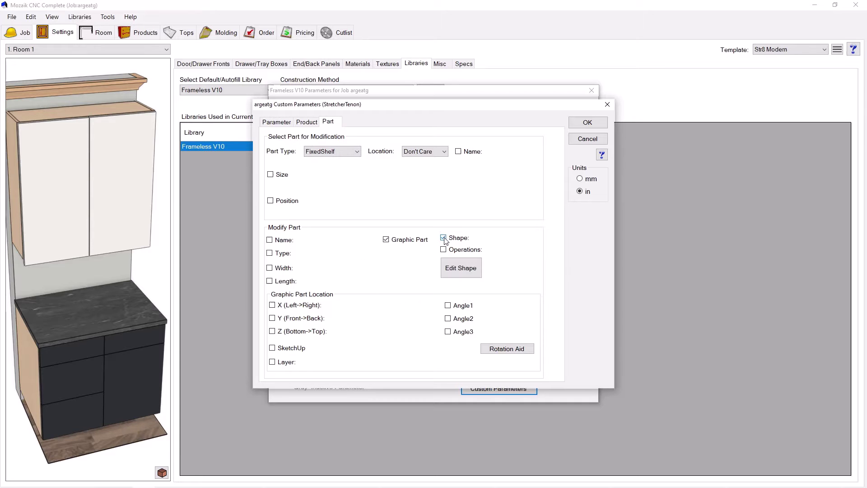
click(461, 269)
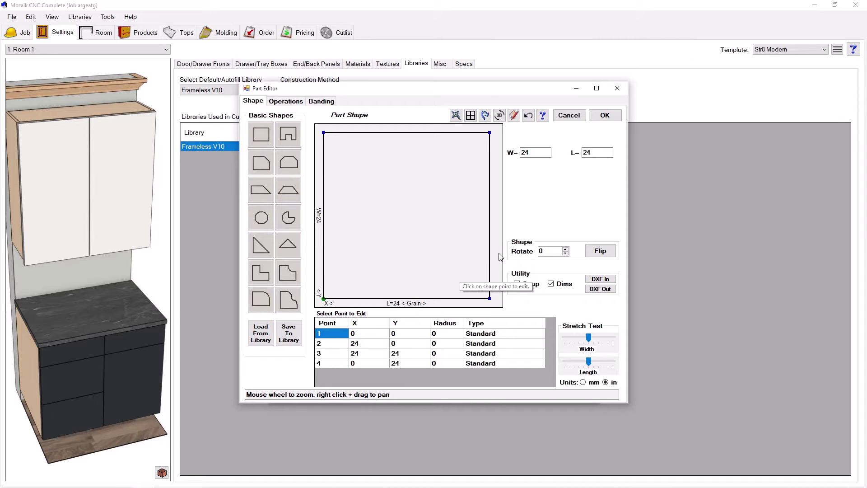
Add two front-edge points and set point 2 to X = (PartL/2)-(4*TOMM), Y = 0
click(405, 300)
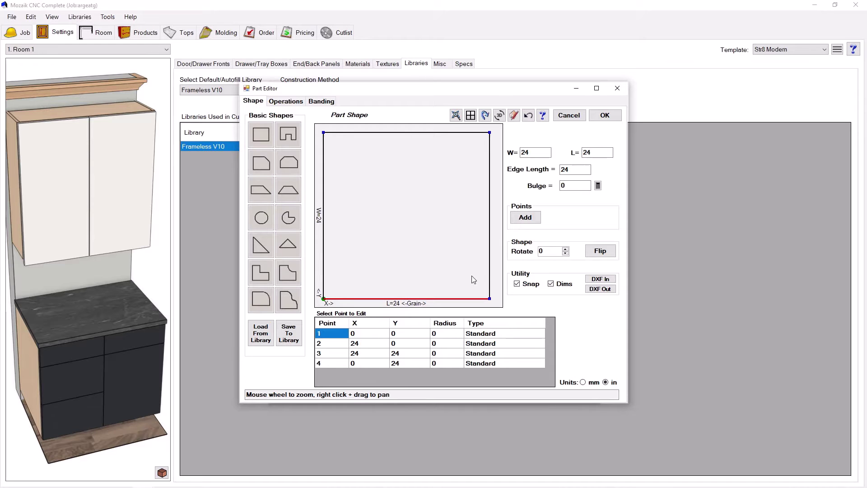
click(522, 218)
click(522, 218)
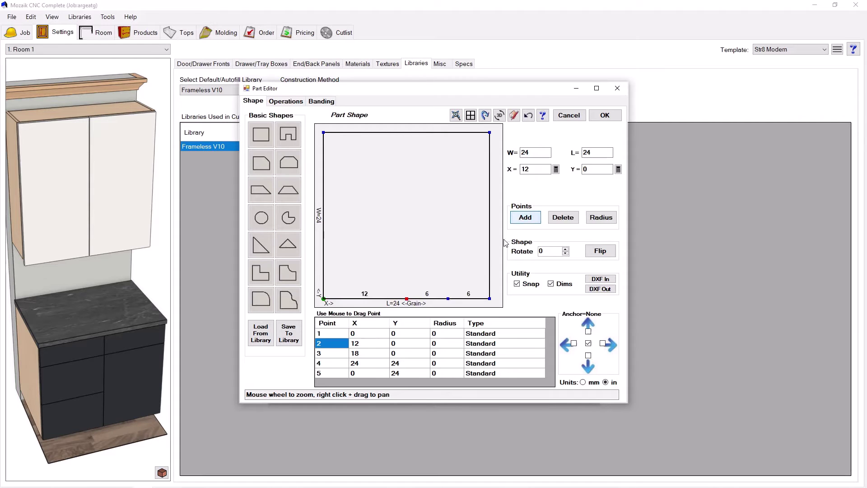
click(555, 169)
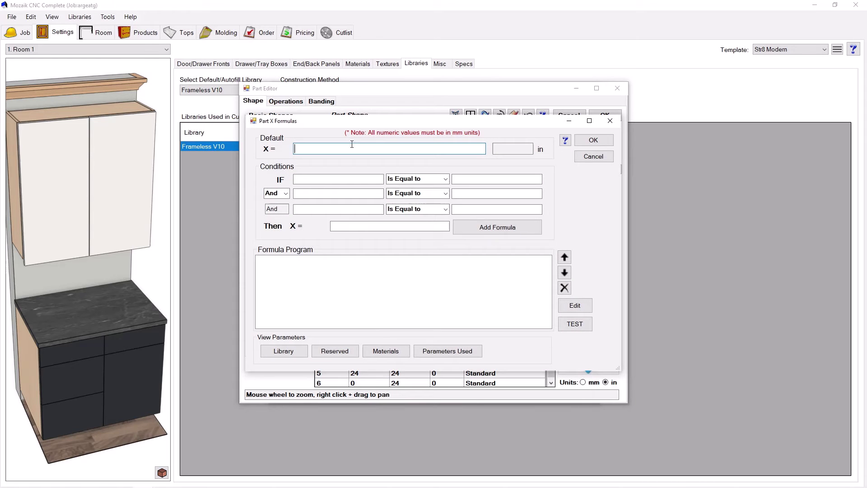
text((PartL/2))
text(-(4*TOMM))
drag(380, 148, 244, 145)
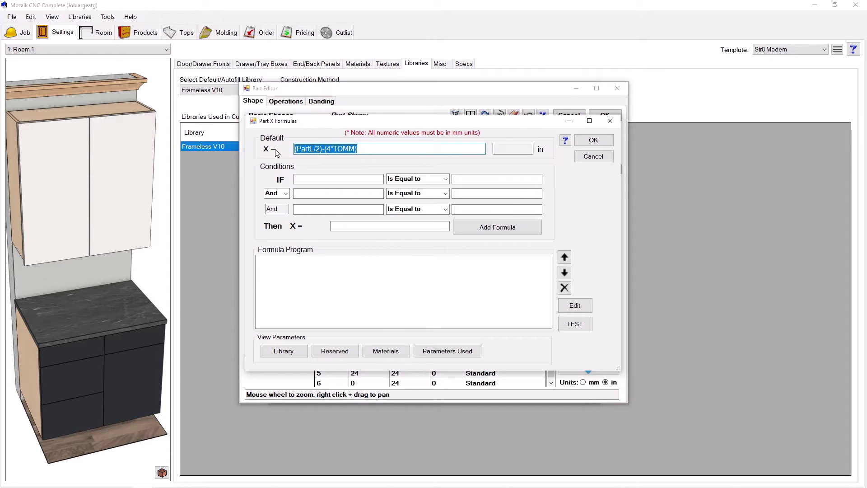
click(593, 140)
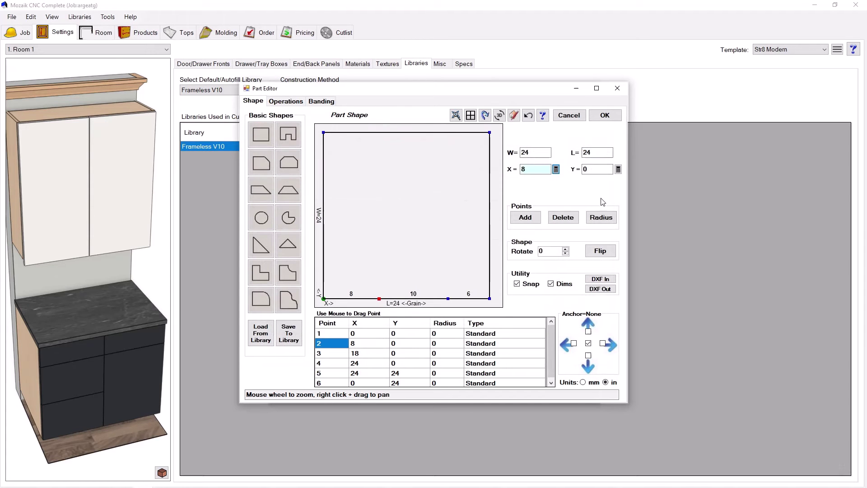
click(618, 169)
text(0)
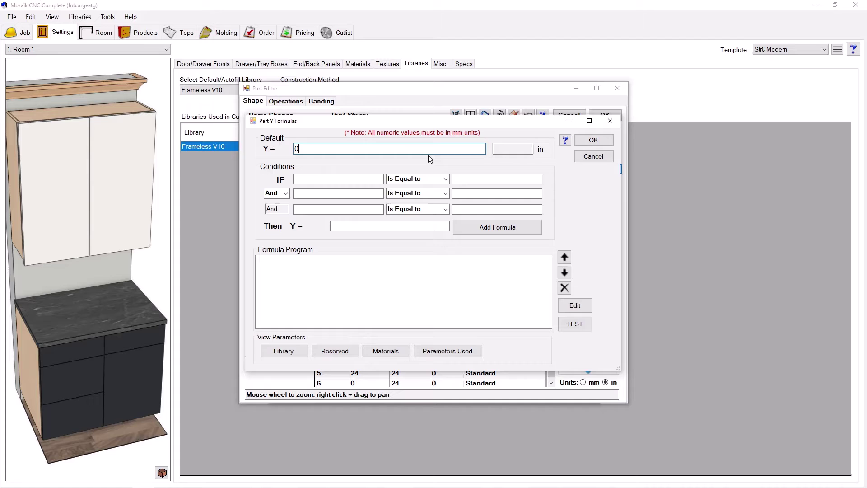
click(593, 140)
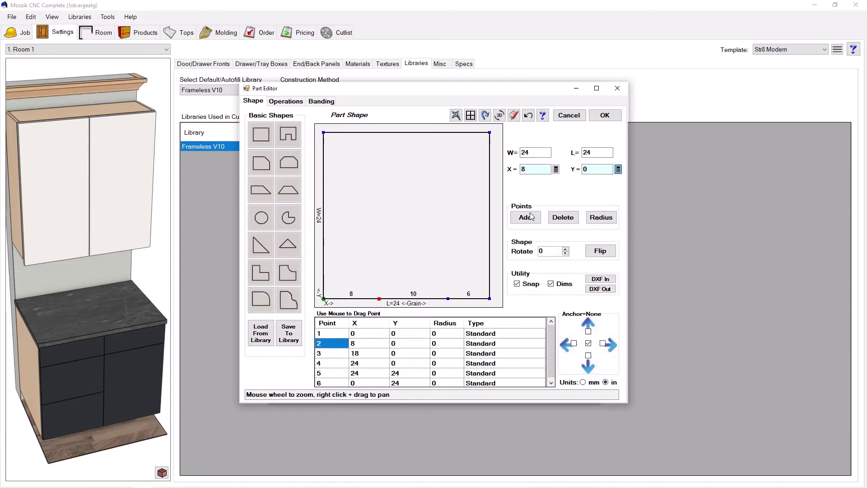
Set point 3 to X = (PartL/2)+(4*TOMM) and Y = 0
click(448, 299)
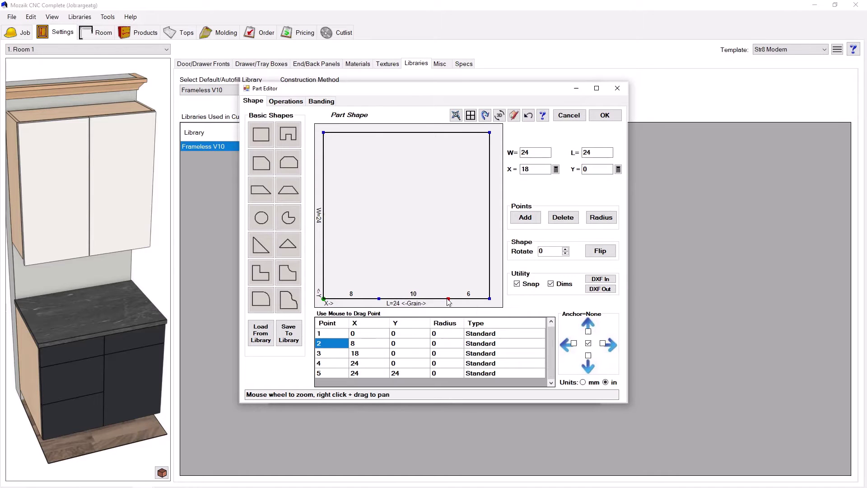
click(557, 169)
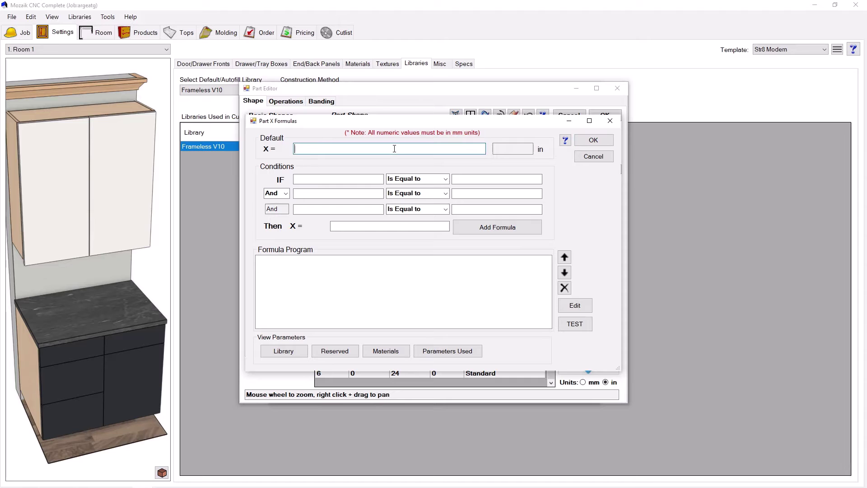
text((PartL/2)/(4*TOMM))
double_click(323, 149)
text(+)
click(589, 141)
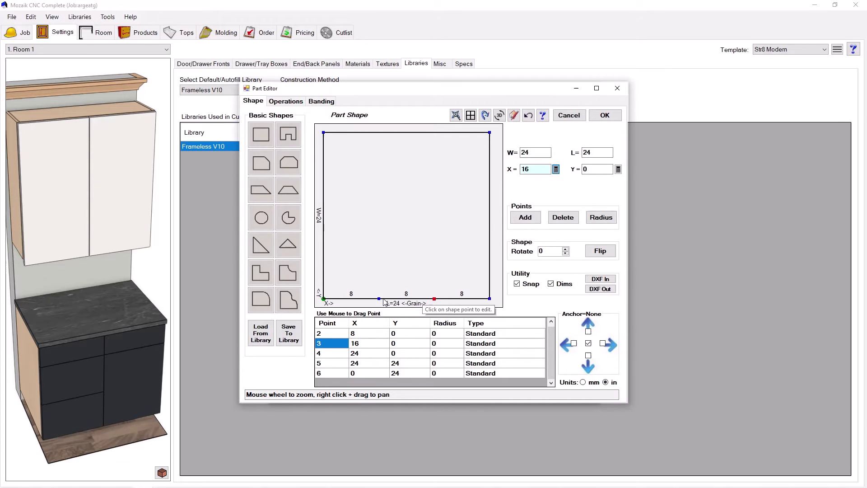
click(618, 169)
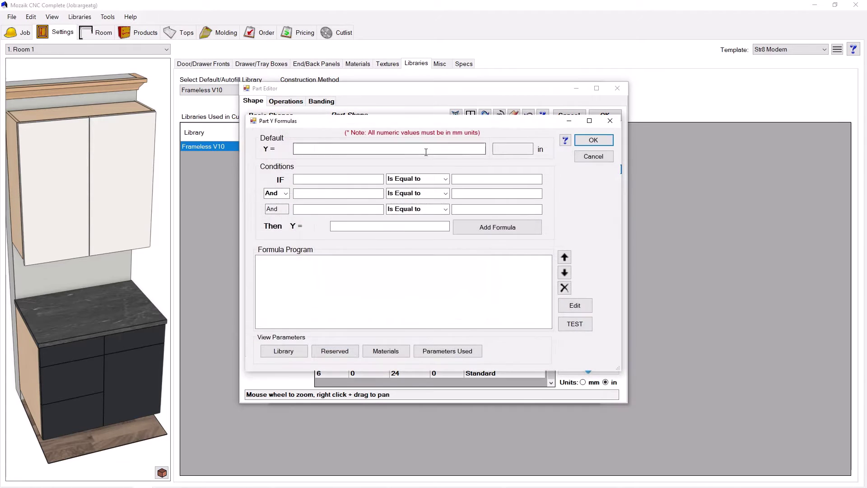
click(595, 141)
Give the front edge between points 2 and 3 a -1 1/2 bulge and accept the shape
click(405, 300)
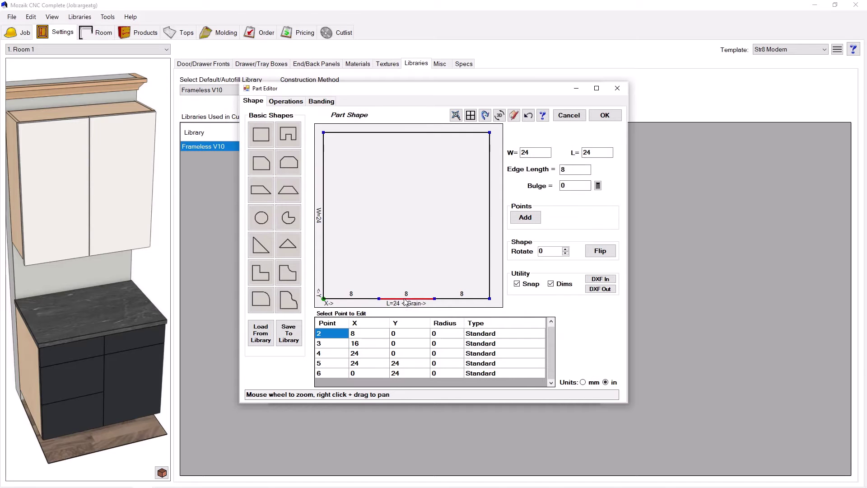
key(Tab)
text(-1 1/2)
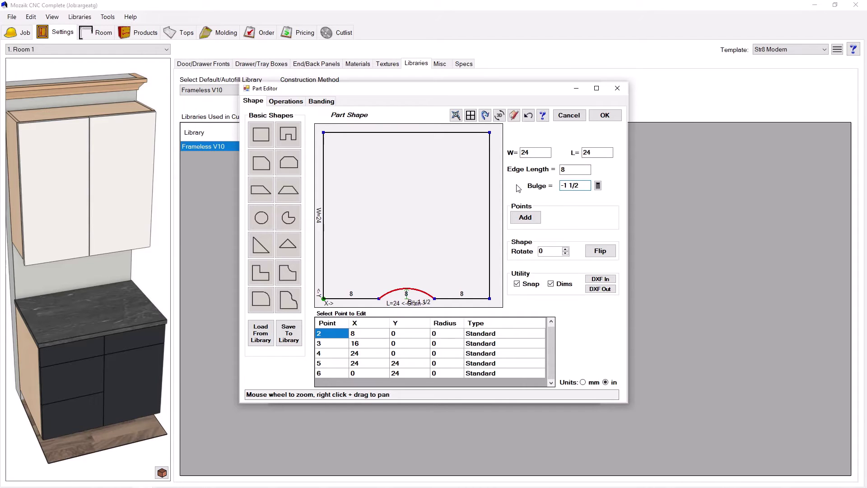
click(599, 115)
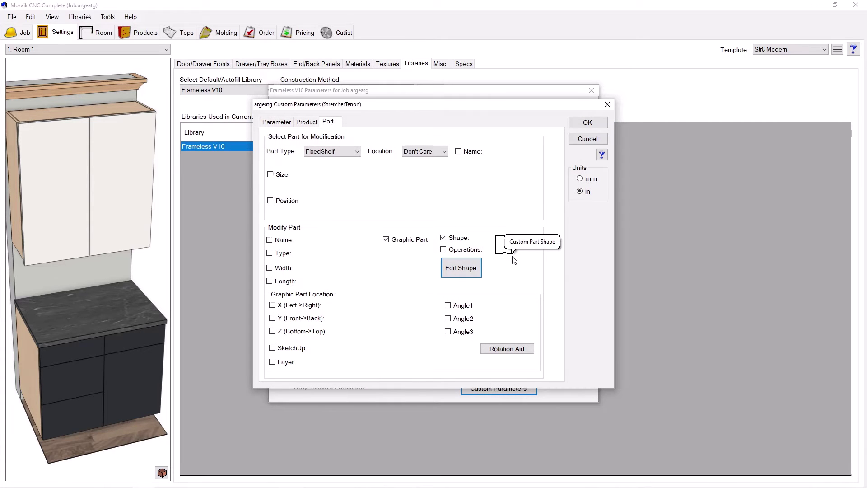
Save the custom and Frameless V10 parameters, then select wall cabinet #1 in the Products plan
click(587, 122)
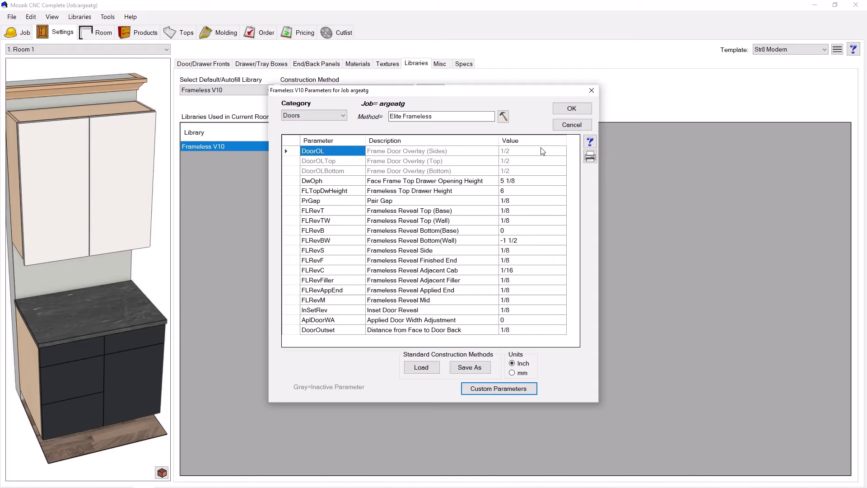
click(571, 108)
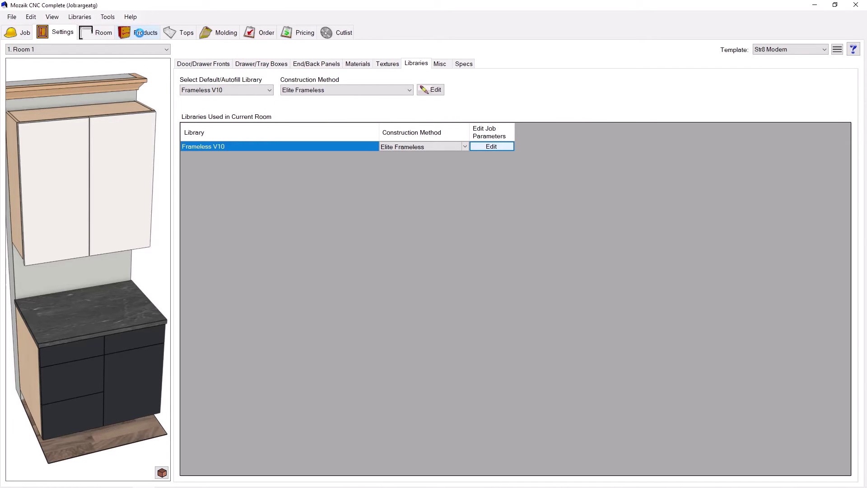
click(139, 32)
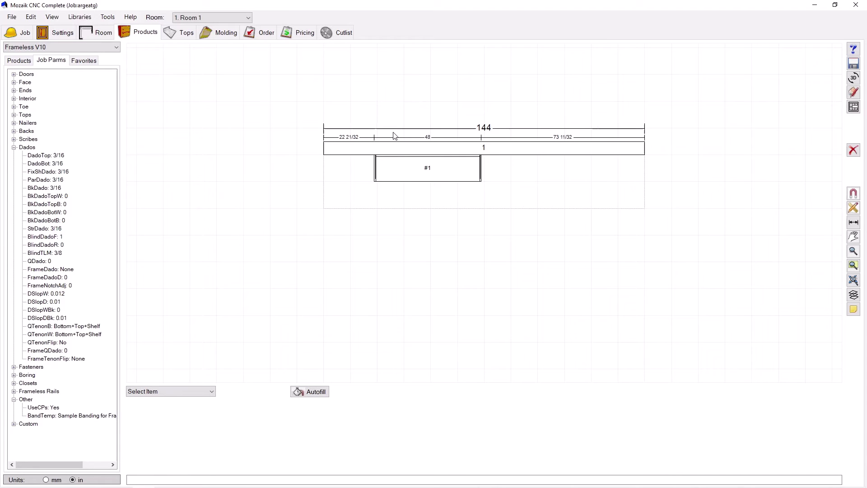
scroll(374, 168, up, 3)
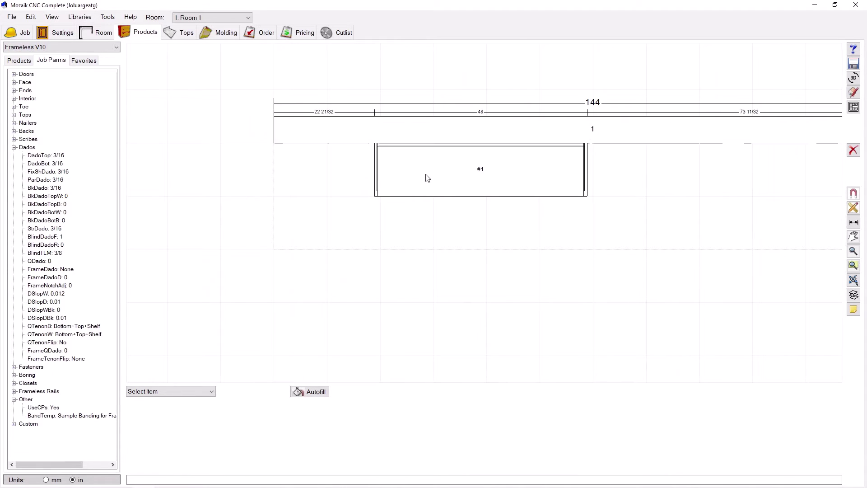
click(427, 178)
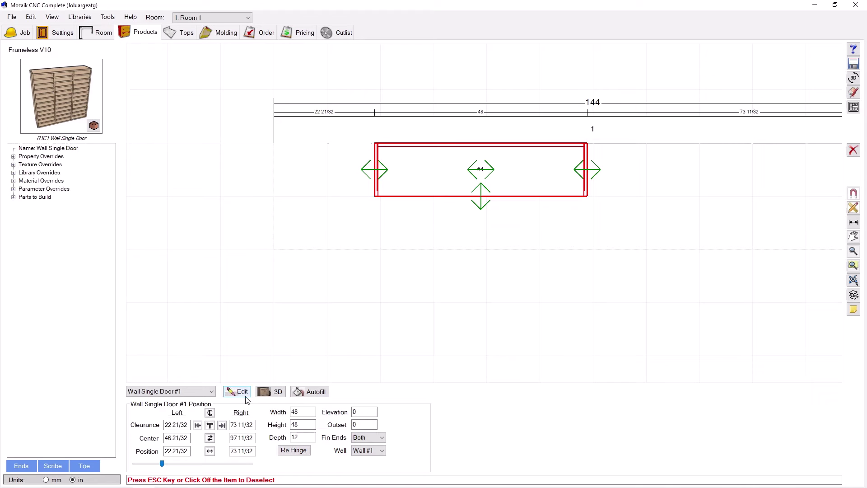
Rename the cabinet from 'Wall Single Door' to 'Wall Scoop FS' and reopen its Product Editor
click(246, 396)
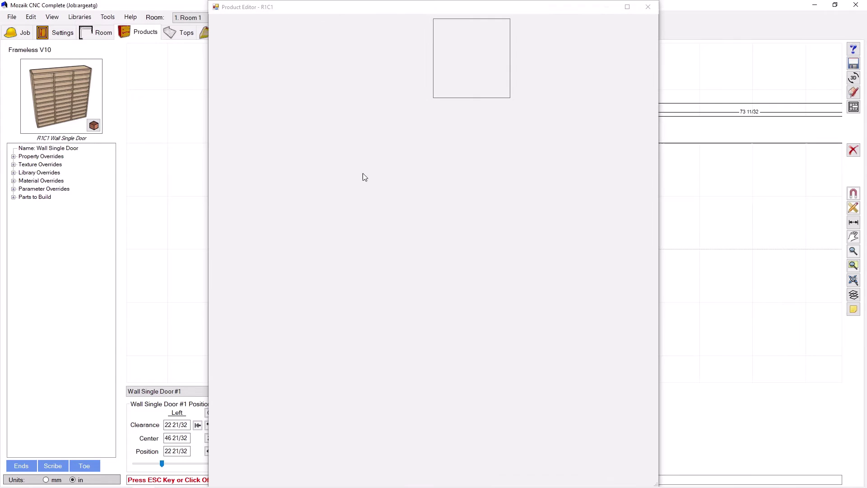
double_click(390, 25)
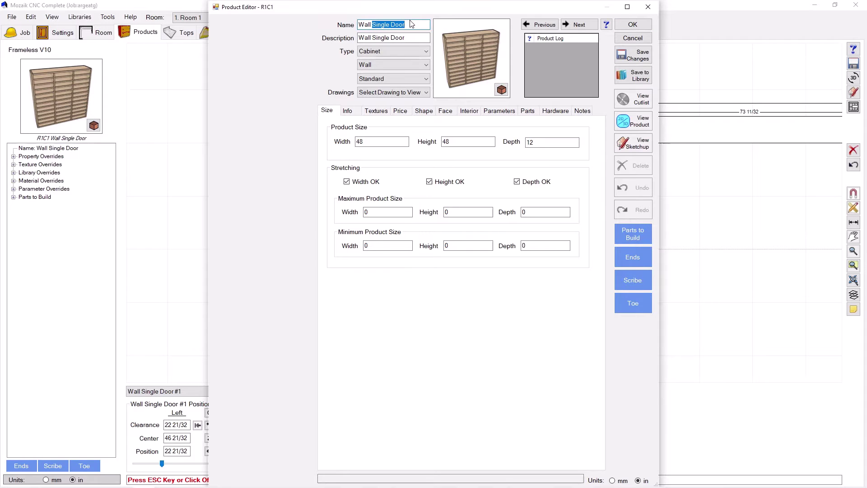
text(S)
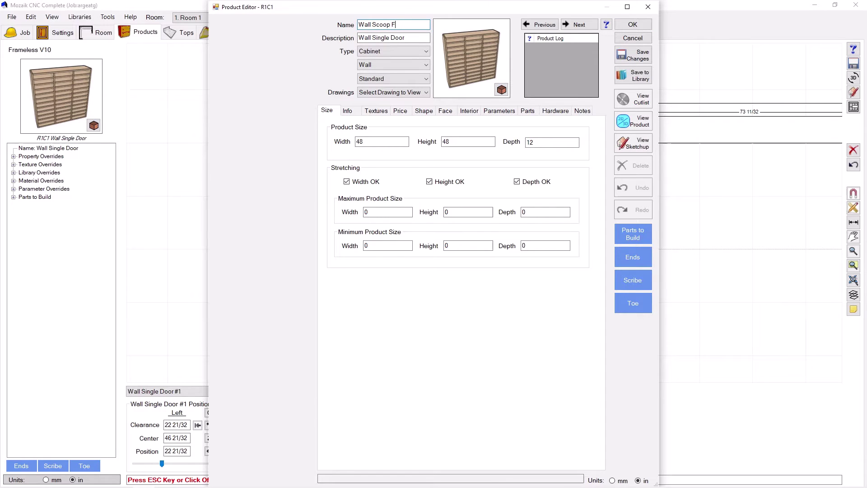
click(637, 25)
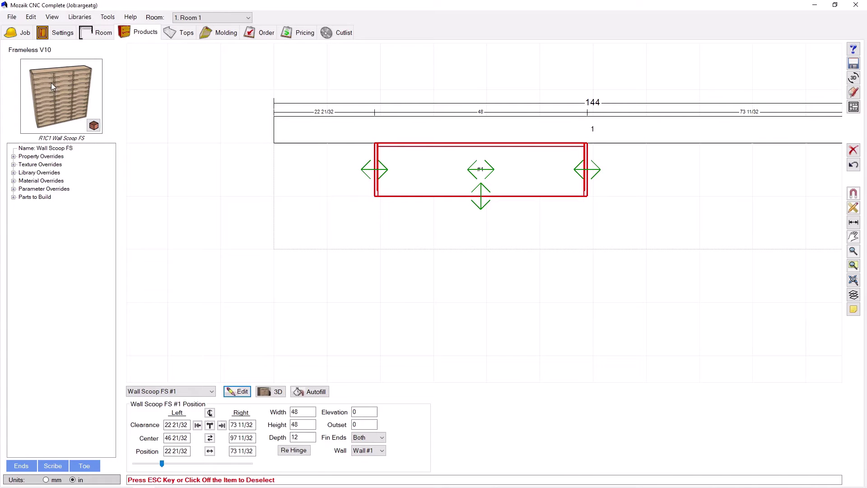
click(240, 393)
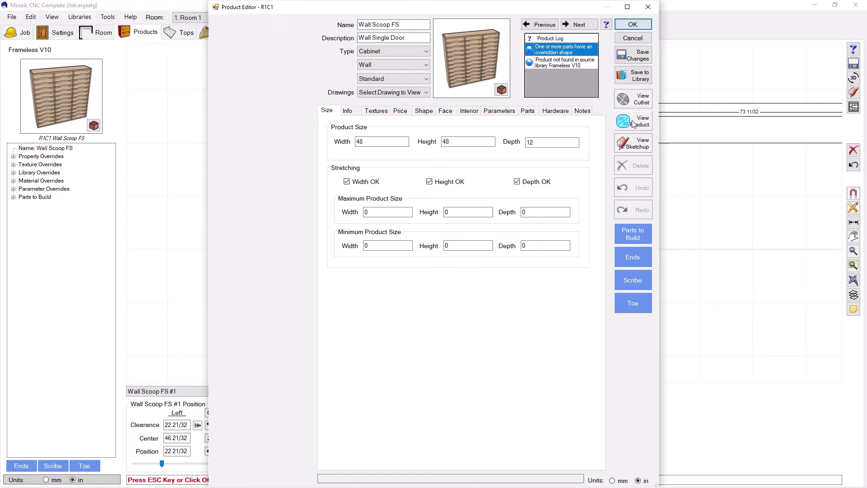
Preview the Wall Scoop FS cabinet in 3D, zooming and using wireframe to check the scooped shelves
click(632, 122)
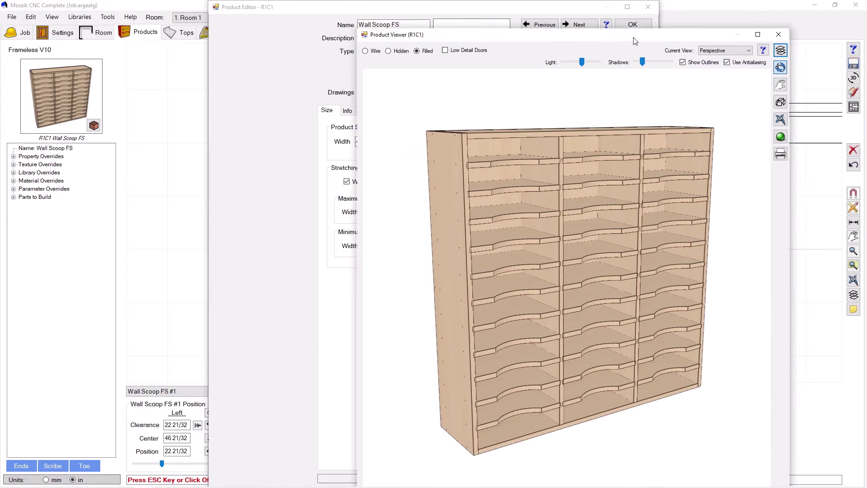
drag(634, 40, 709, 13)
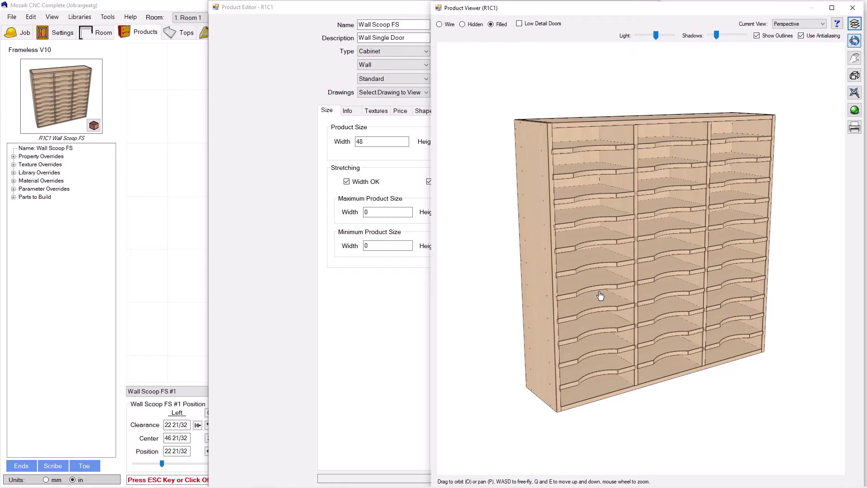
scroll(600, 296, up, 4)
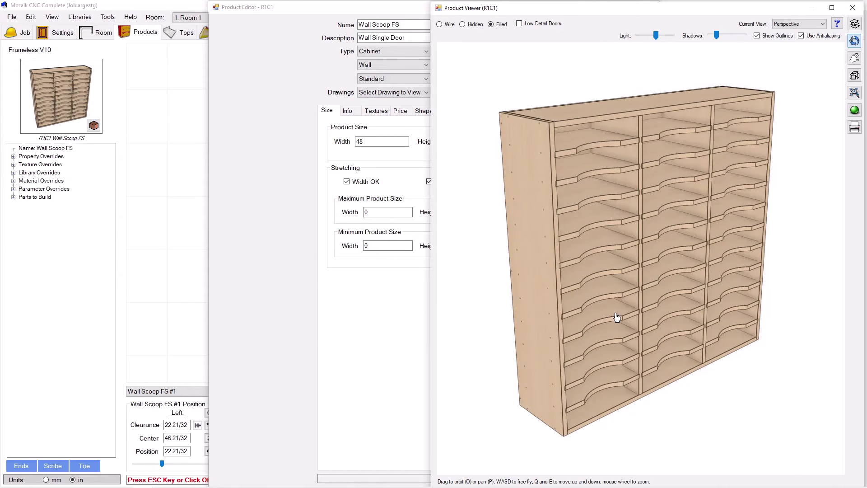
scroll(596, 362, up, 2)
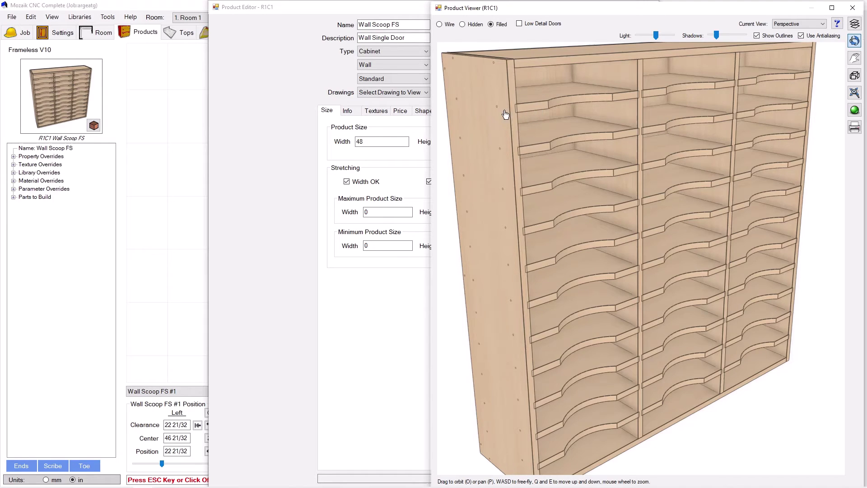
click(444, 25)
scroll(573, 203, up, 6)
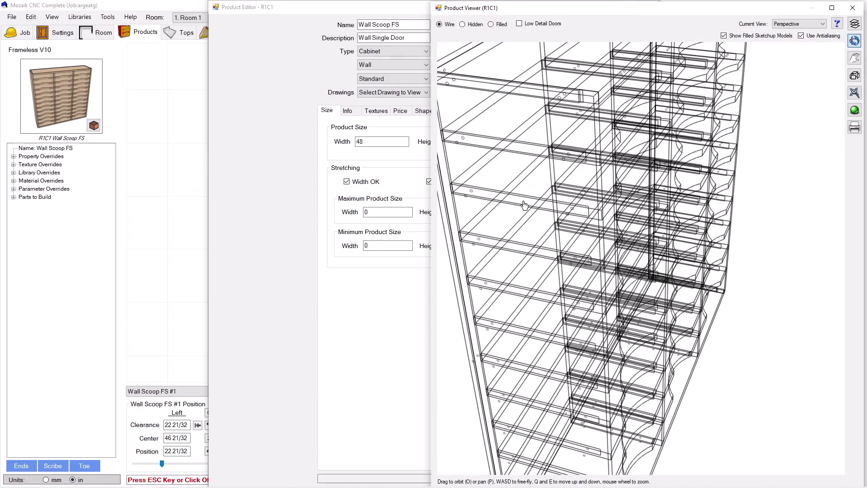
scroll(629, 231, down, 6)
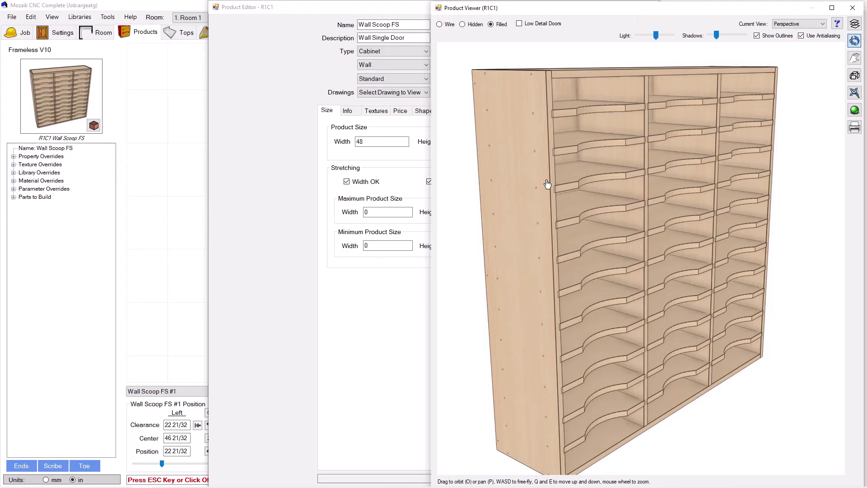
click(853, 8)
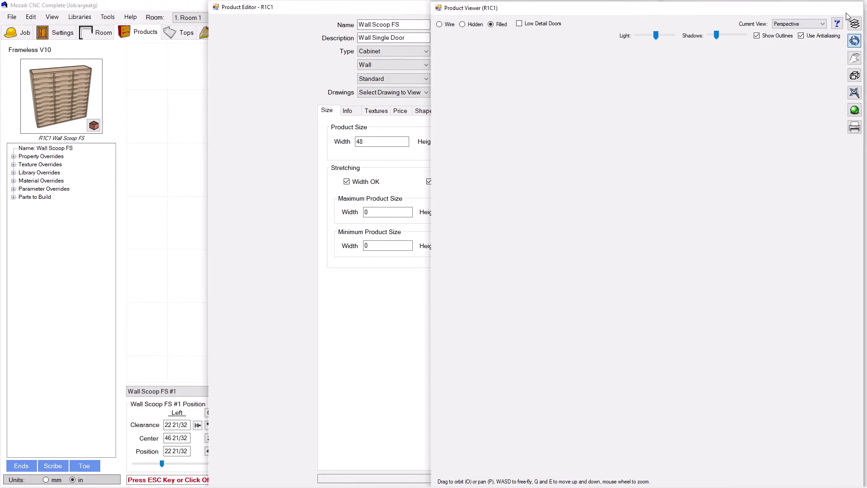
Close the Product Editor and reopen the Scoop Fixed Shelf parameter's Part settings in Frameless V10
click(631, 24)
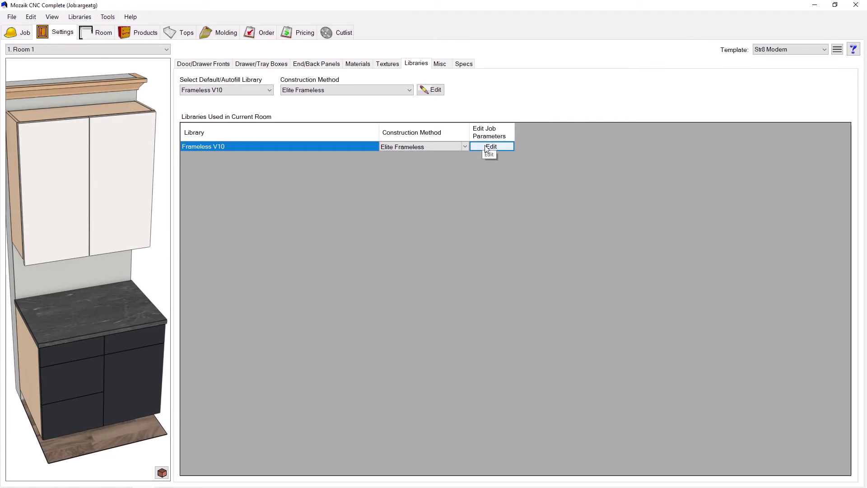
click(485, 147)
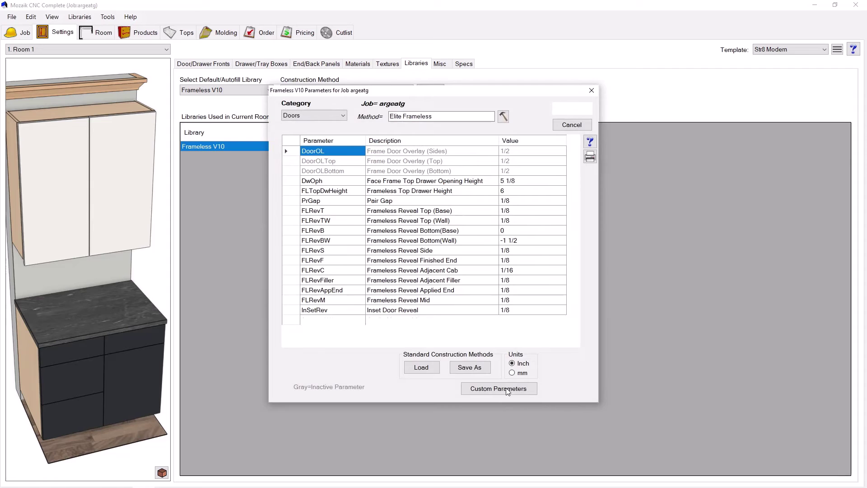
click(500, 390)
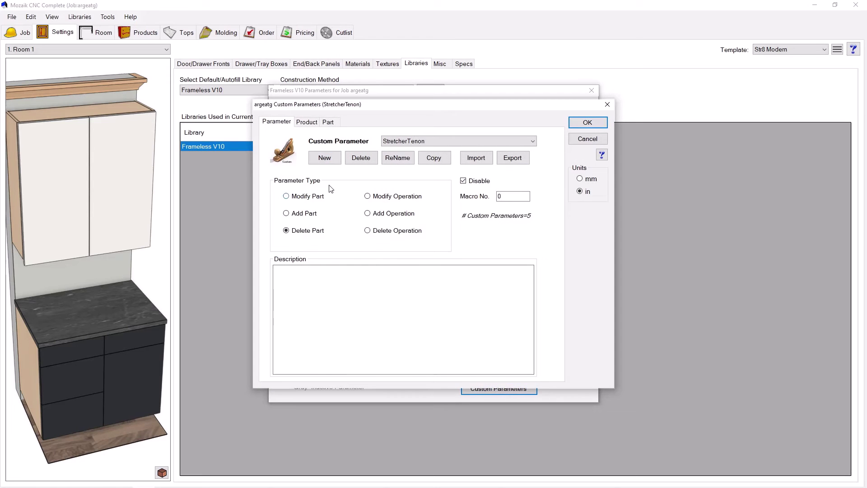
click(408, 141)
click(416, 180)
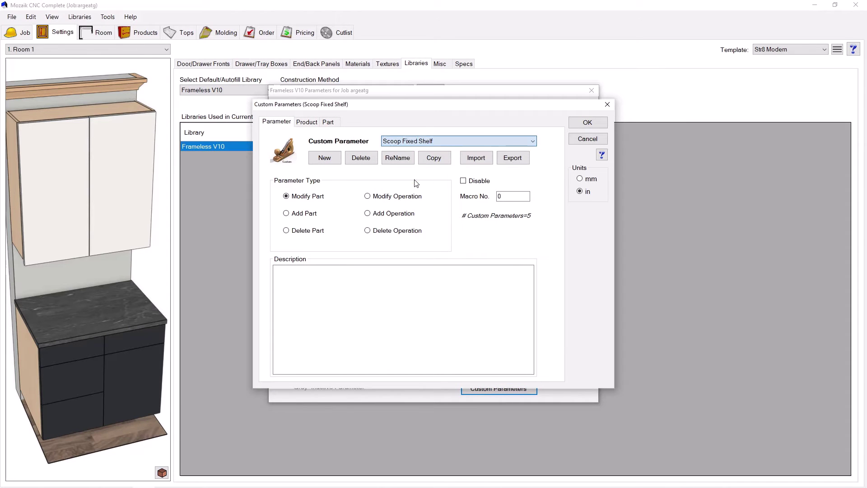
click(329, 123)
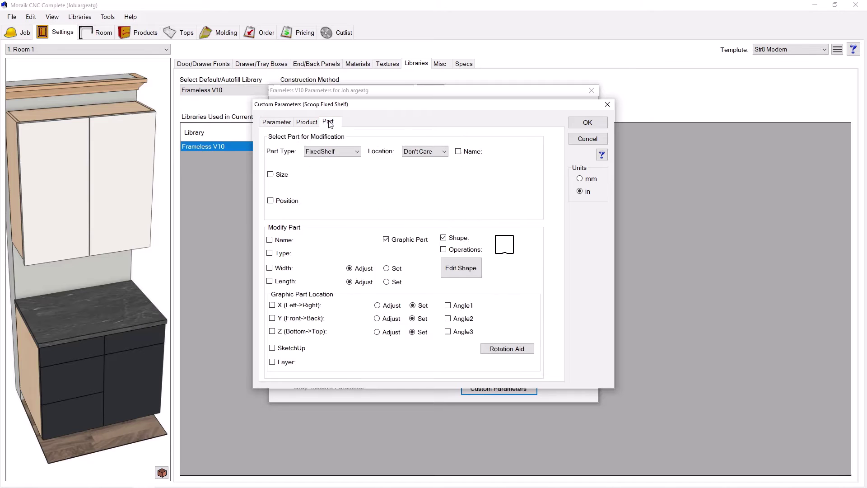
In the shelf shape, add a point mid-left edge and another on the front edge
click(461, 269)
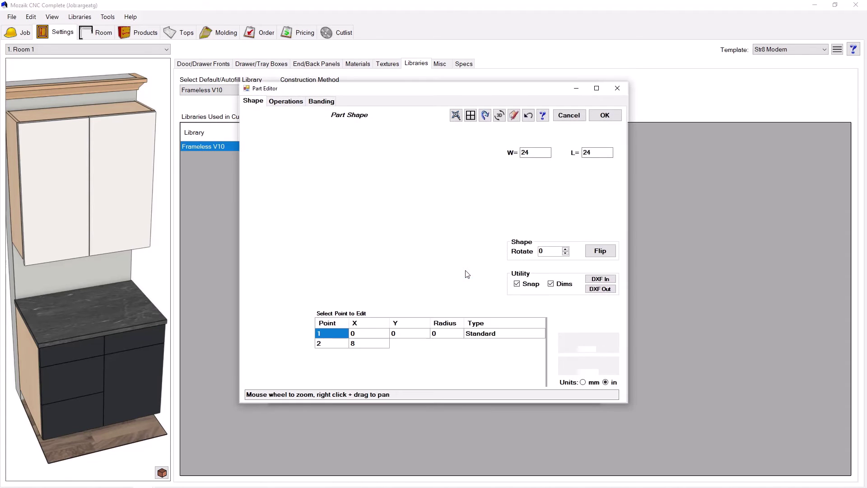
scroll(319, 304, up, 3)
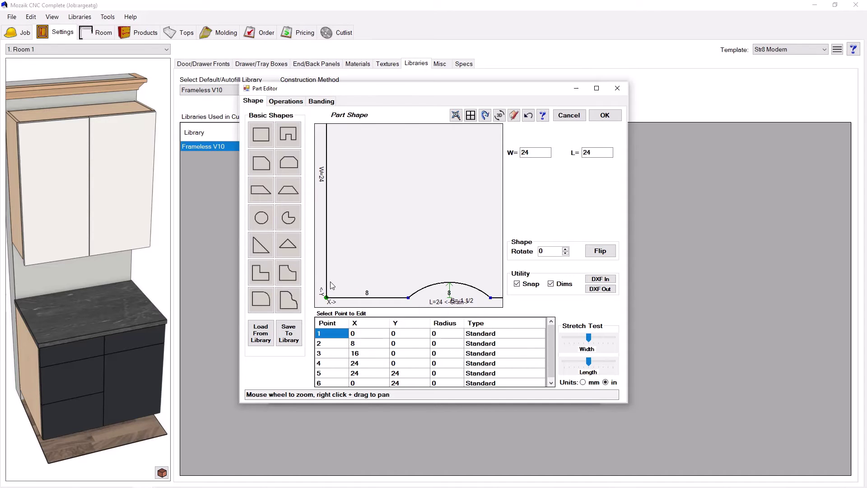
click(326, 290)
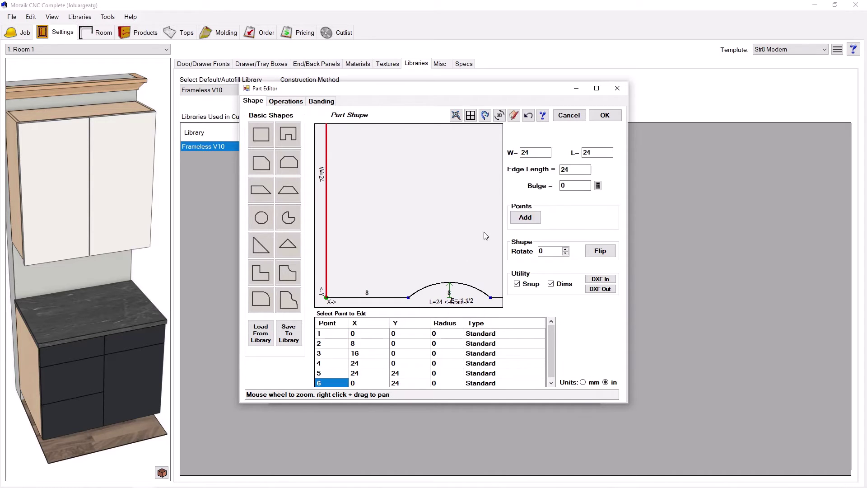
click(522, 219)
click(336, 298)
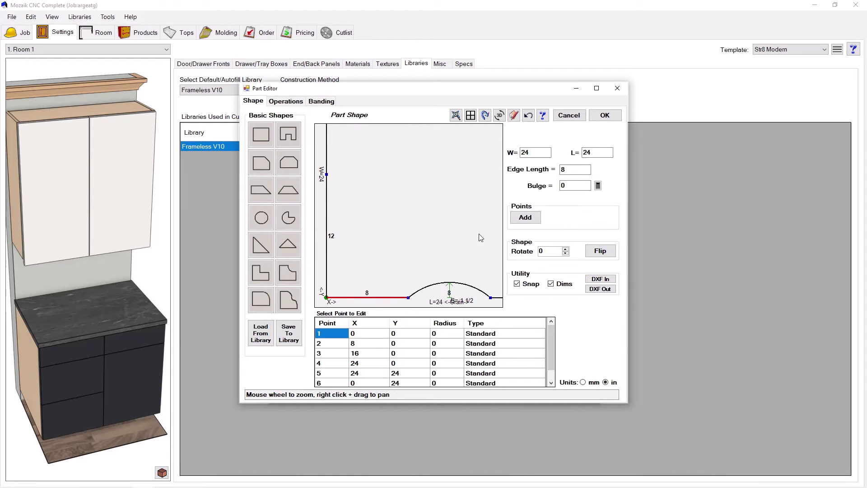
click(526, 219)
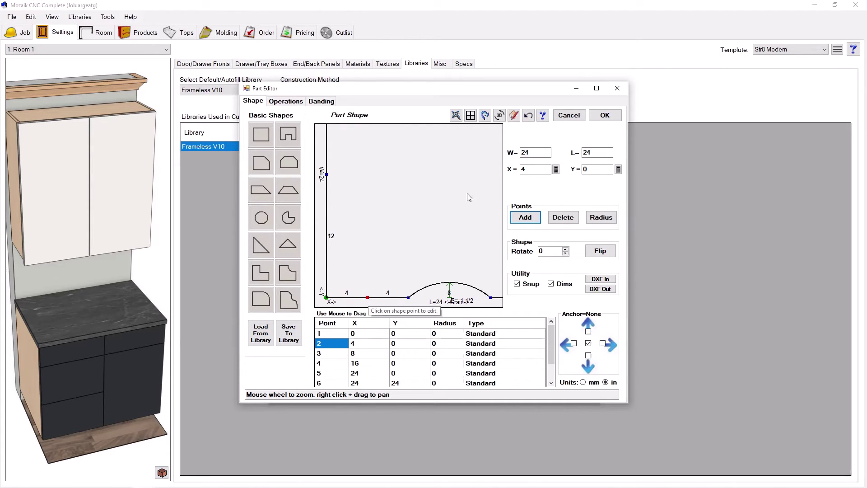
Set the new front-edge point to X = FixShDado (3/16) and Y = 0
click(556, 168)
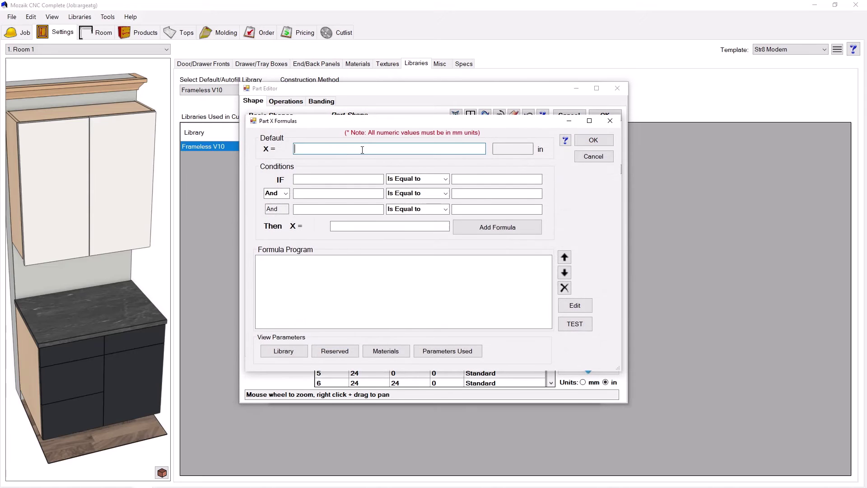
text(FixShDado)
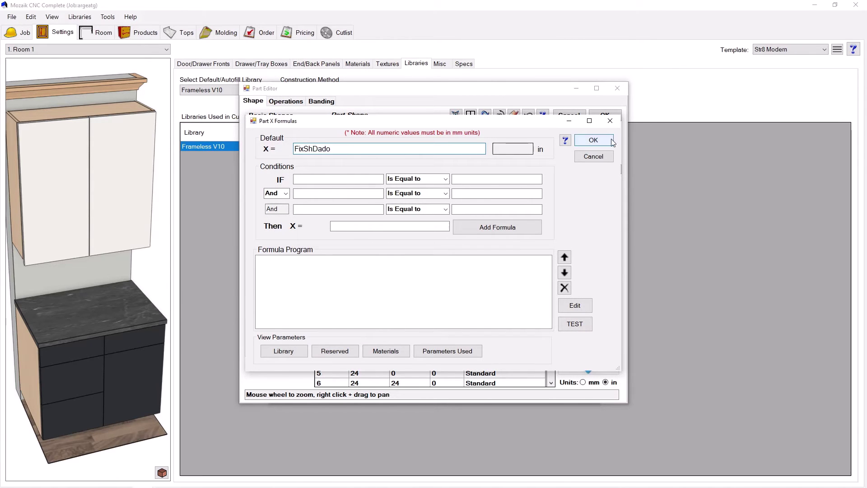
click(612, 141)
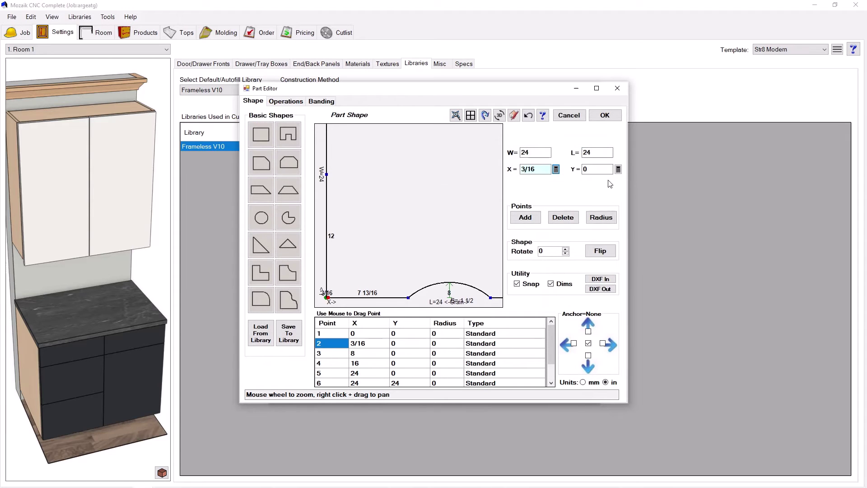
click(618, 169)
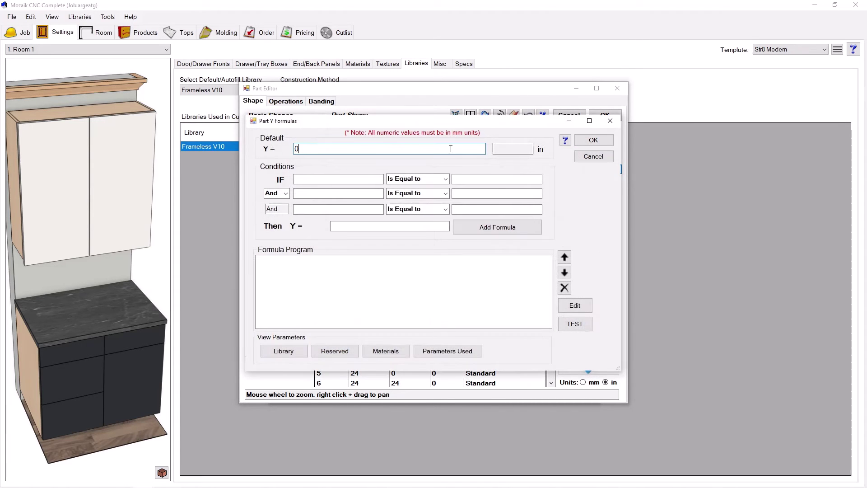
click(580, 140)
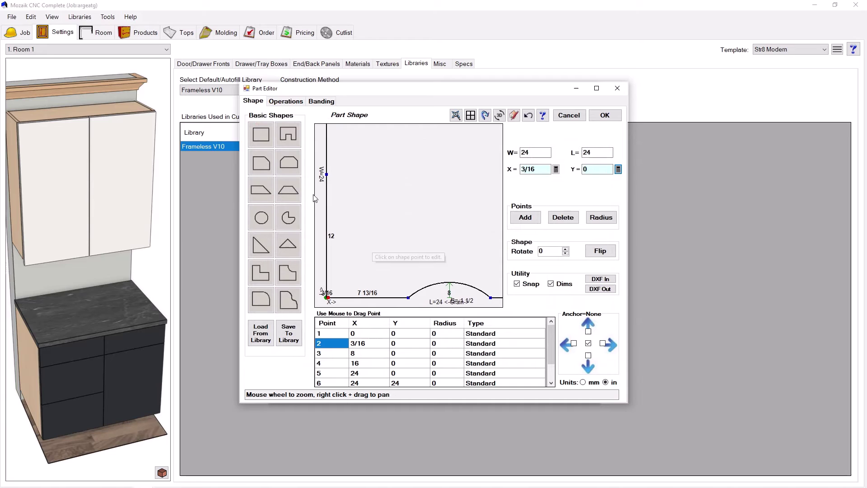
Set shelf point 8 to X = 0 and Y = BlindDadoF+(BlindTLM/2), giving 1 3/16
click(326, 174)
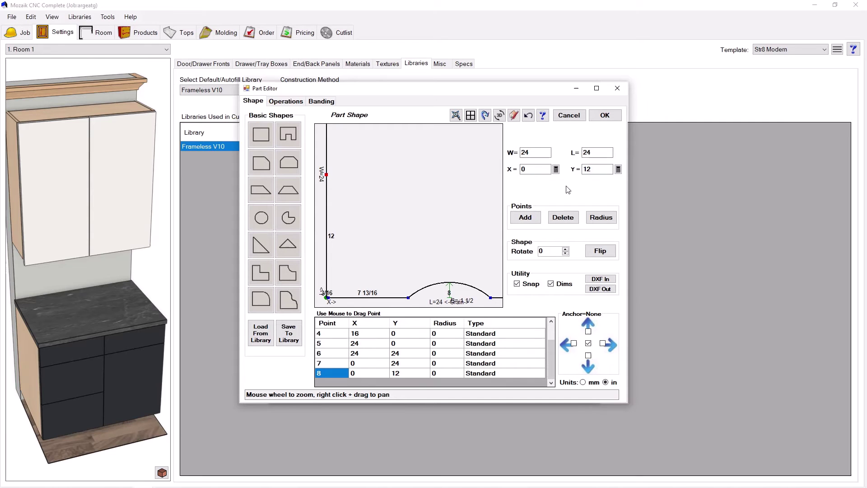
click(555, 169)
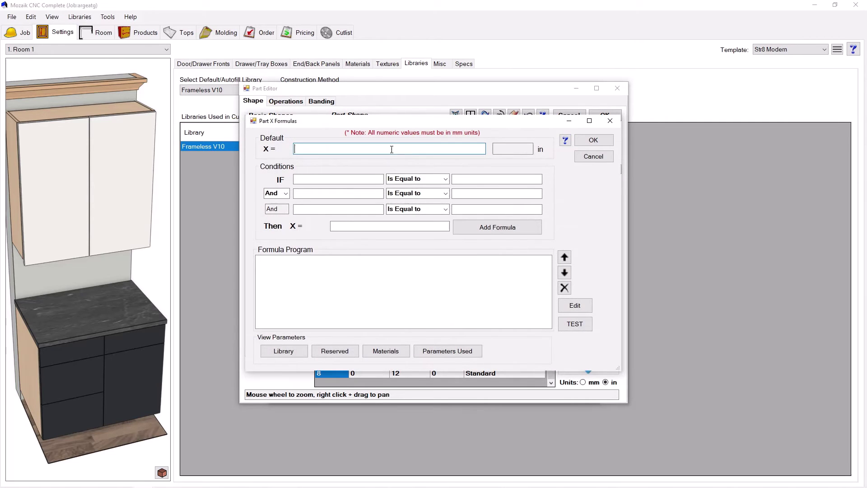
text(0)
click(593, 140)
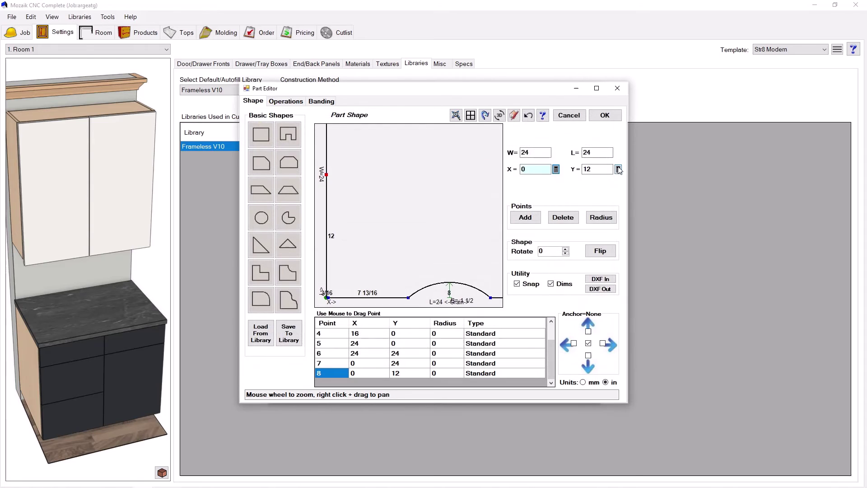
click(618, 169)
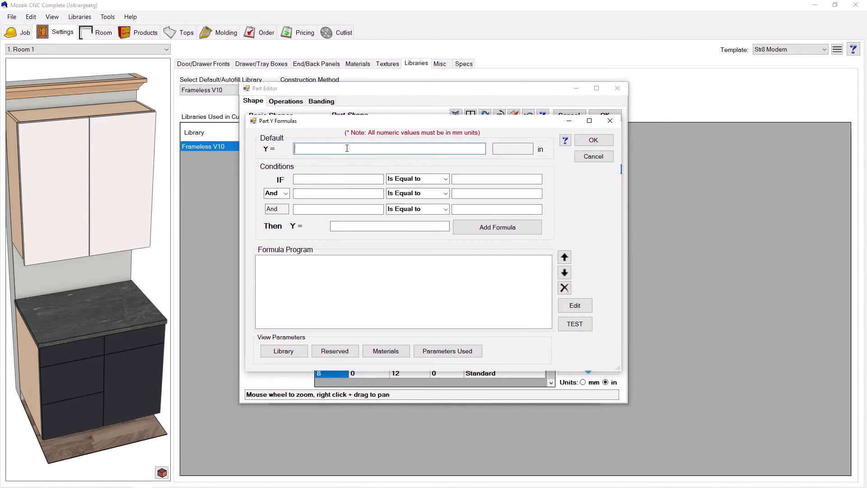
text(BlindDadoF+(BlindTLM/2))
drag(370, 149, 339, 149)
click(378, 149)
click(573, 327)
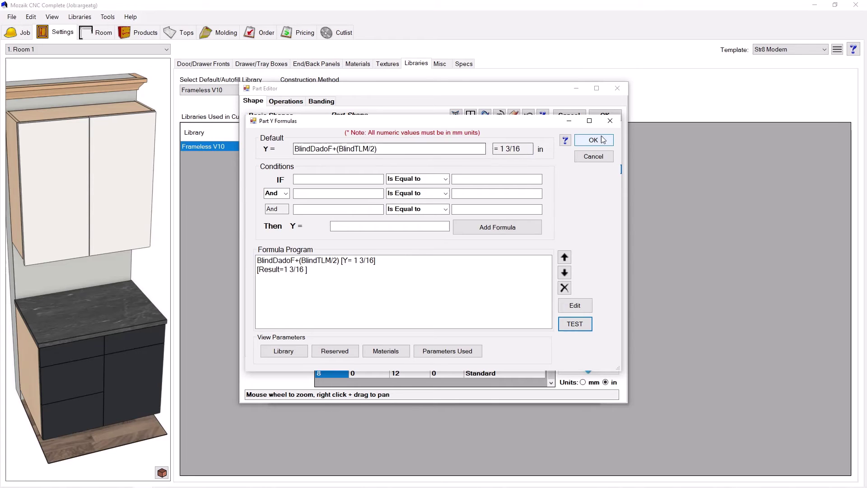
drag(442, 150, 286, 137)
key(ctrl+c)
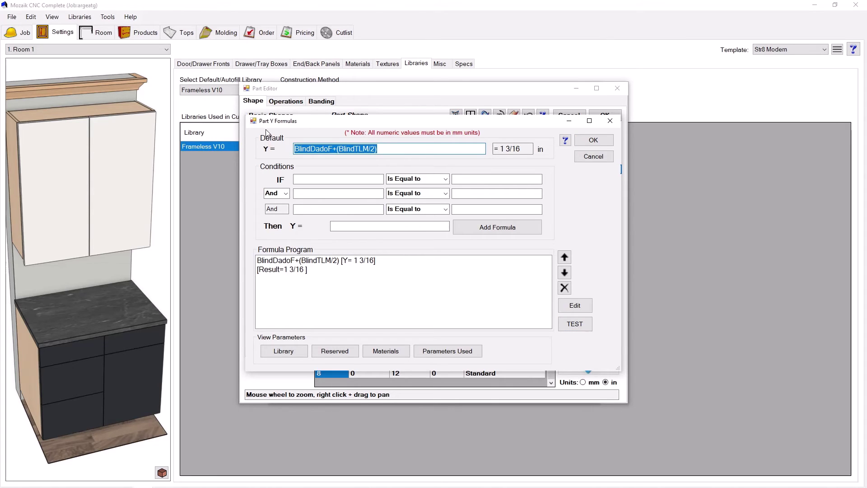
click(593, 140)
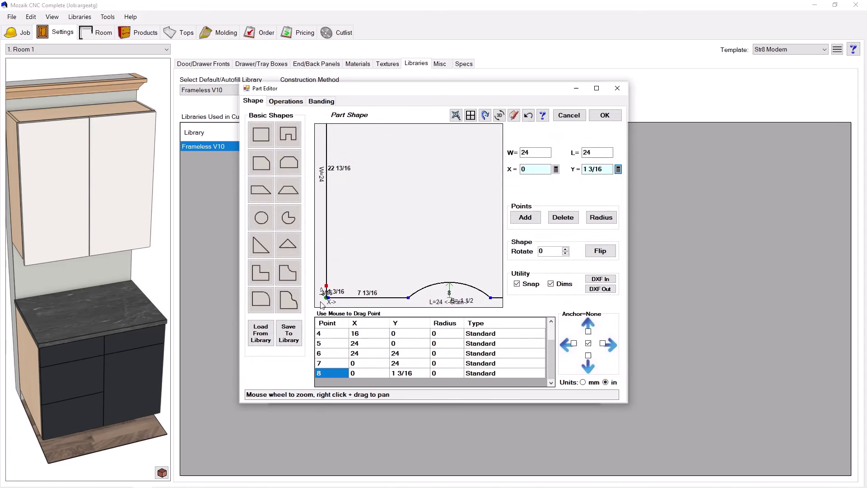
Set point 1 to Y = BlindDadoF+(BlindTLM/2) (1 3/16) and X = FixShDado
scroll(321, 305, up, 4)
scroll(338, 291, up, 3)
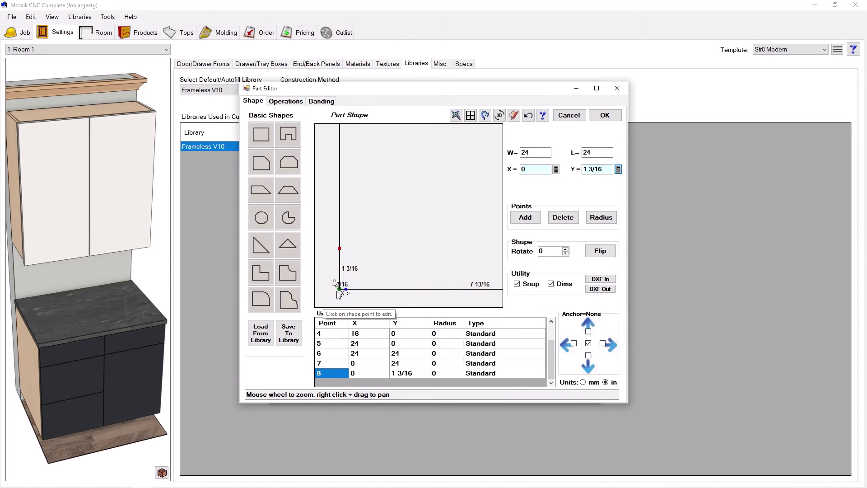
click(339, 289)
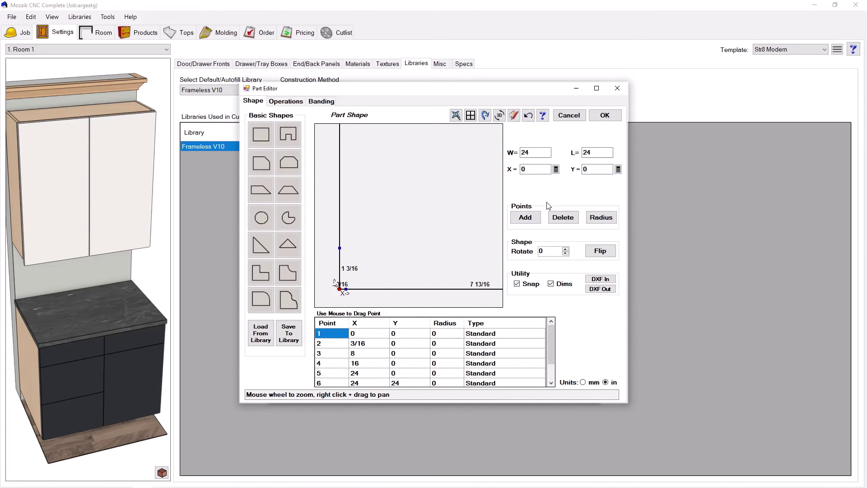
click(618, 169)
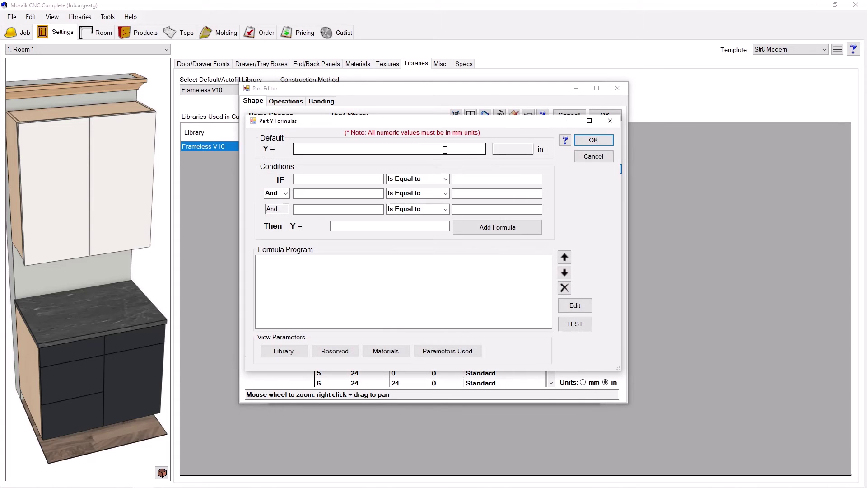
click(443, 151)
key(ctrl+v)
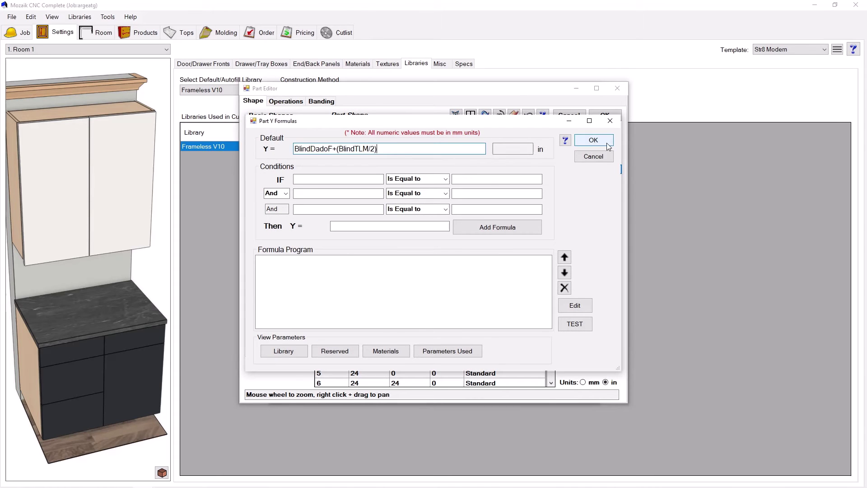
click(594, 140)
click(556, 170)
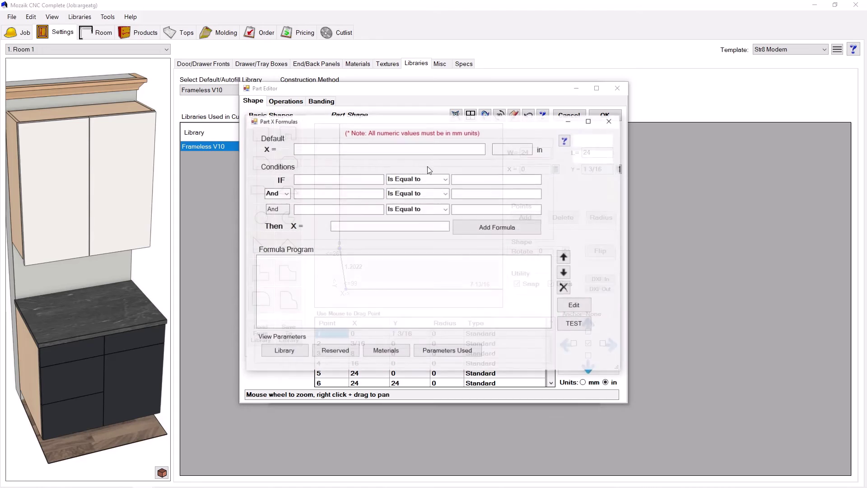
click(412, 148)
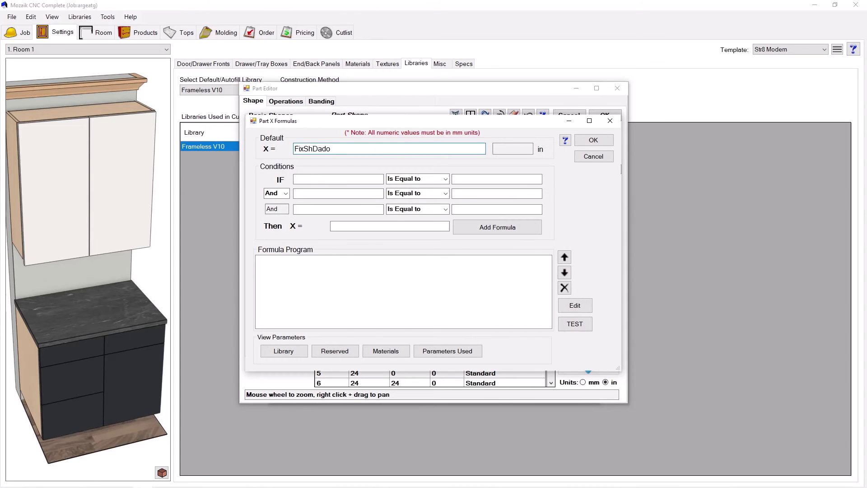
click(593, 140)
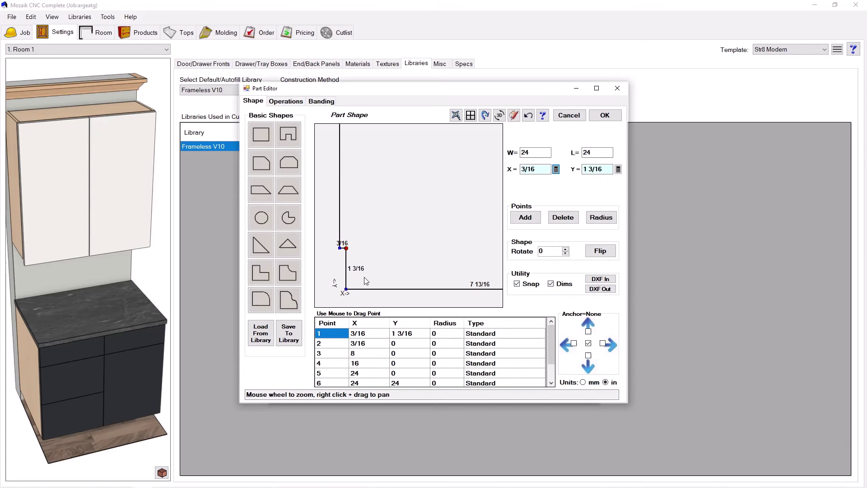
Add new points on the bottom and right edges, giving the right-edge point Y = BlindDadoF+(BlindTLM/2)
scroll(332, 282, down, 8)
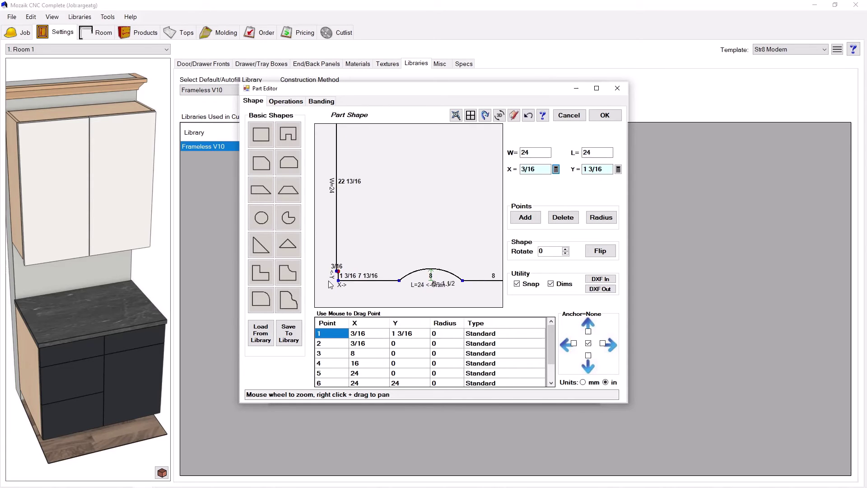
scroll(330, 284, down, 4)
scroll(478, 281, up, 1)
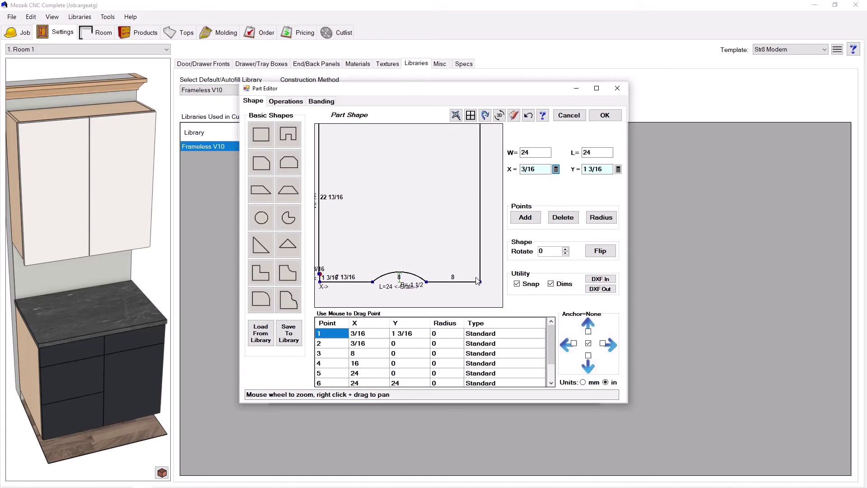
scroll(478, 281, up, 4)
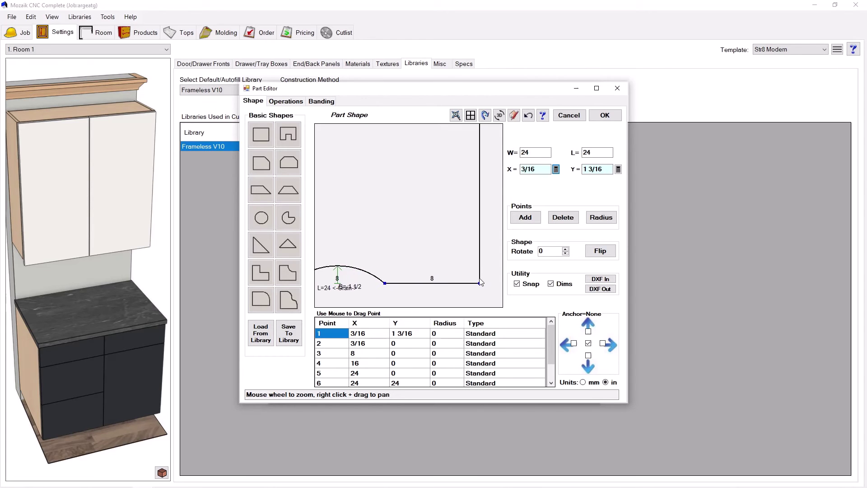
scroll(480, 282, up, 3)
click(470, 285)
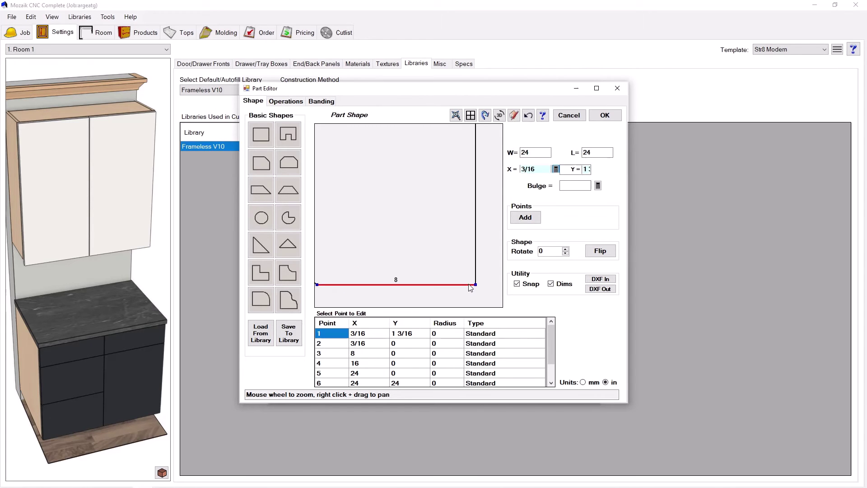
click(525, 218)
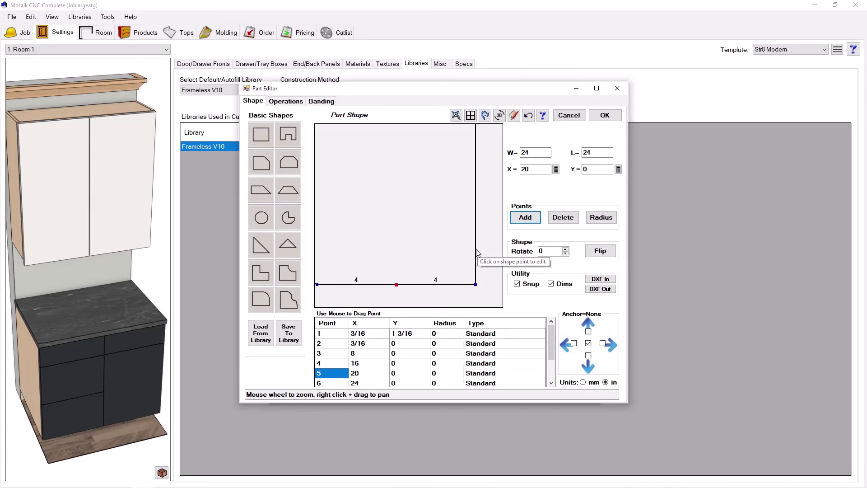
click(475, 249)
click(525, 217)
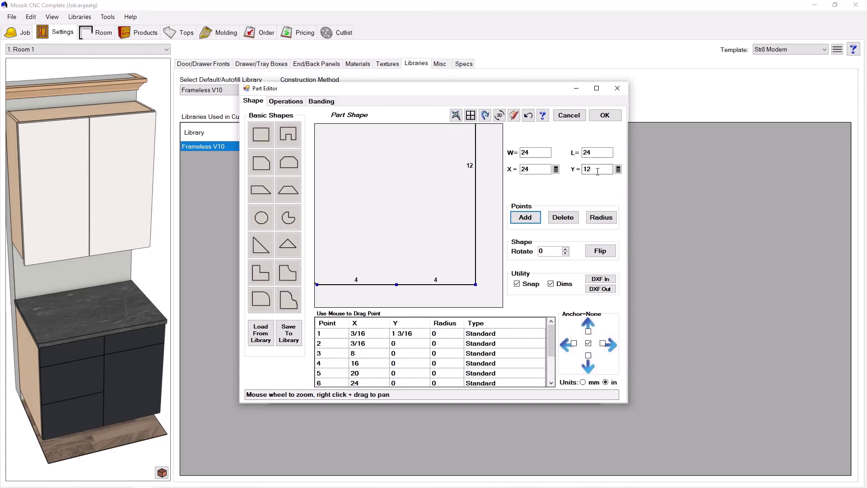
click(556, 168)
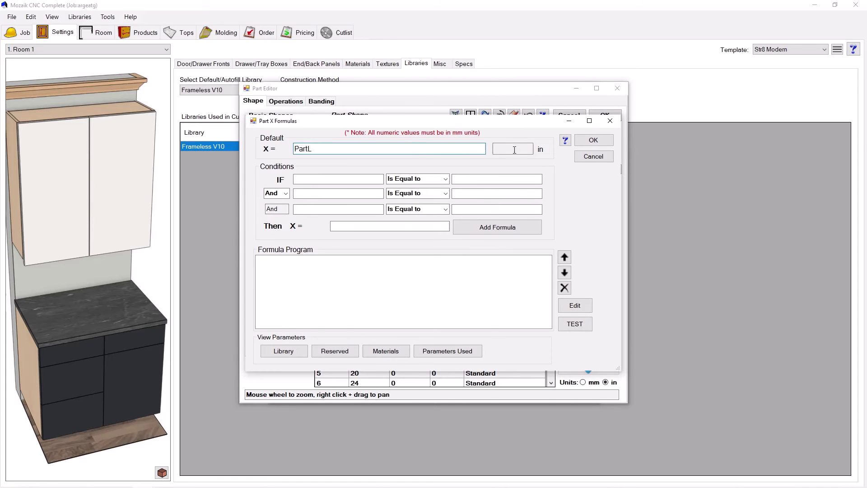
click(592, 140)
click(618, 169)
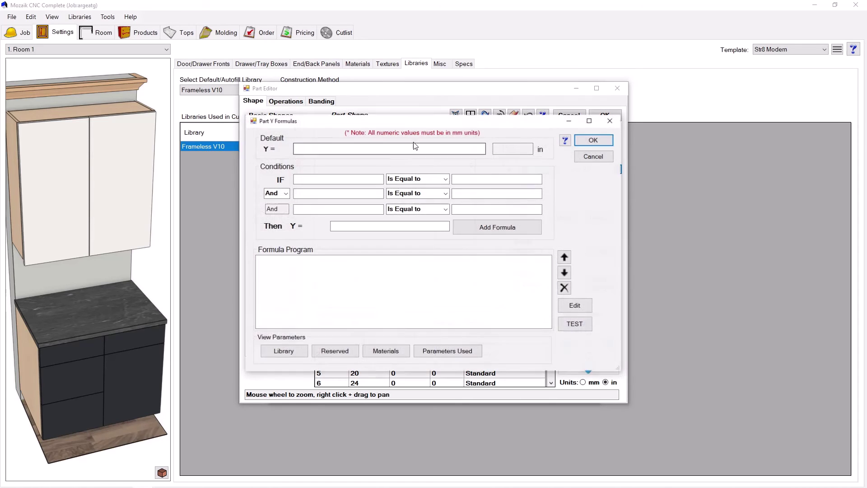
key(ctrl+v)
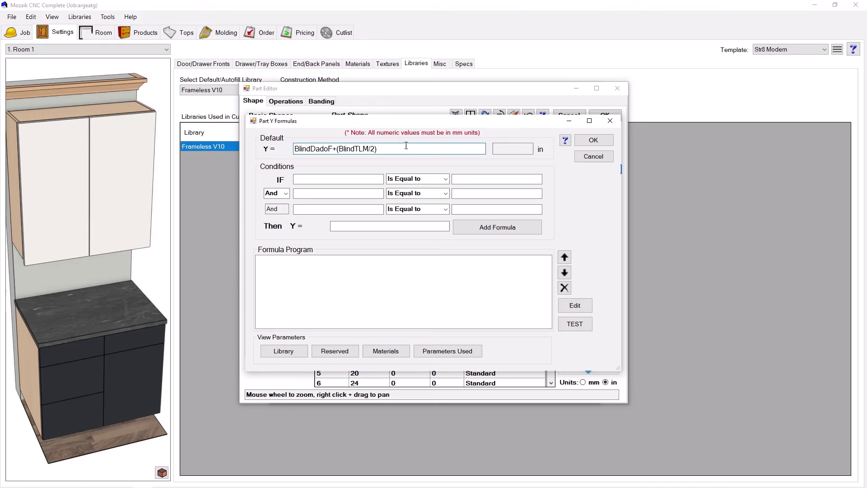
click(594, 140)
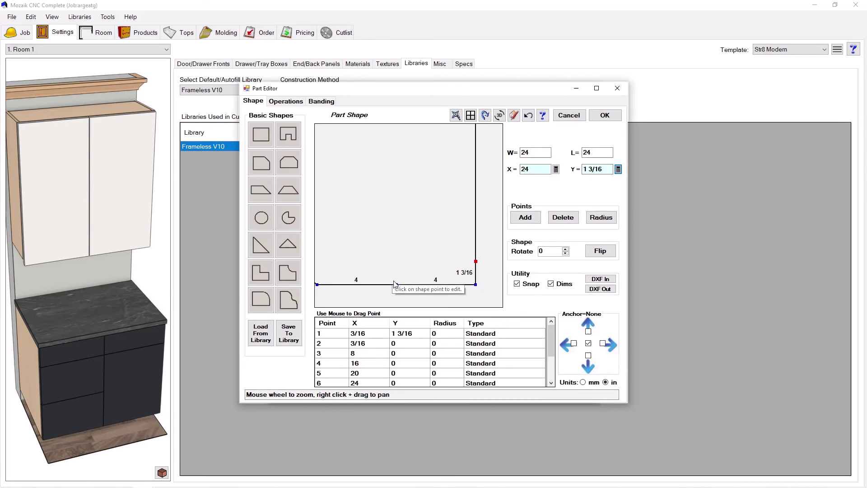
Set the bottom-edge point to X = PartL-FixShDado (23 13/16), keeping Y at 0
click(396, 285)
click(556, 169)
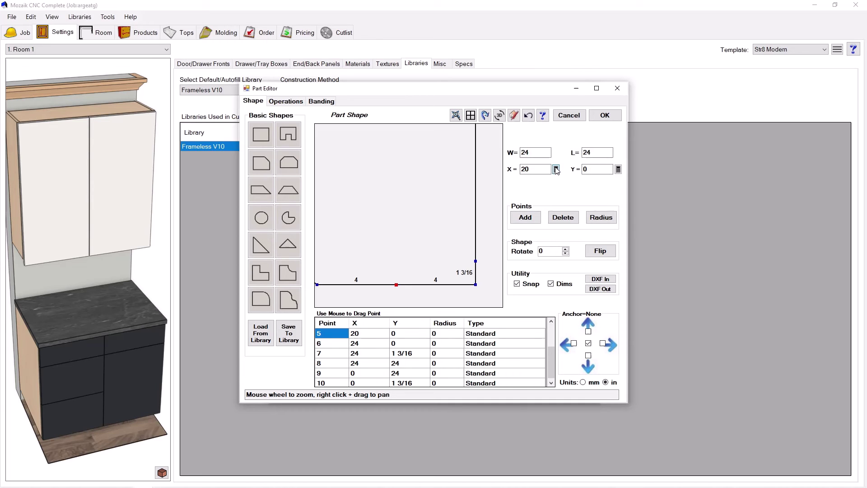
click(422, 149)
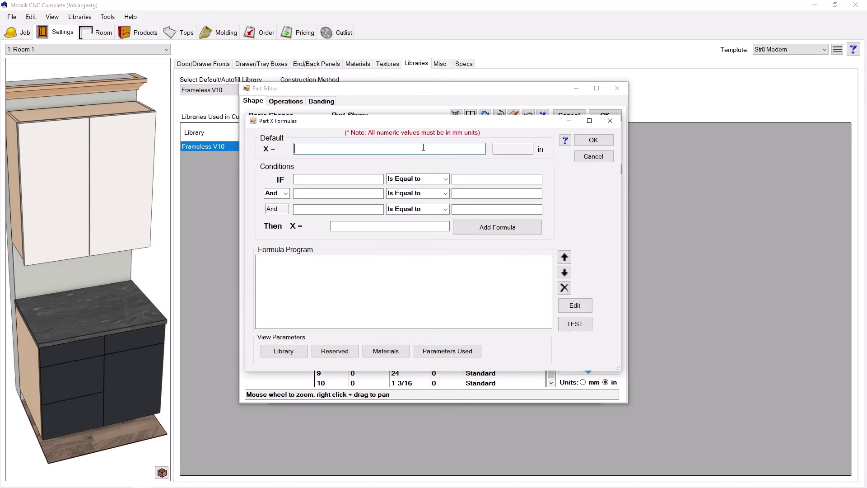
text(PartL-FixShDado)
click(605, 140)
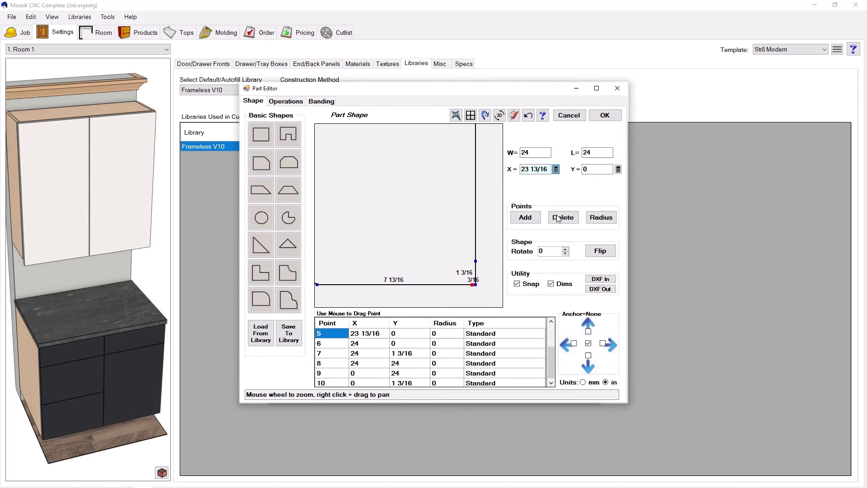
click(618, 169)
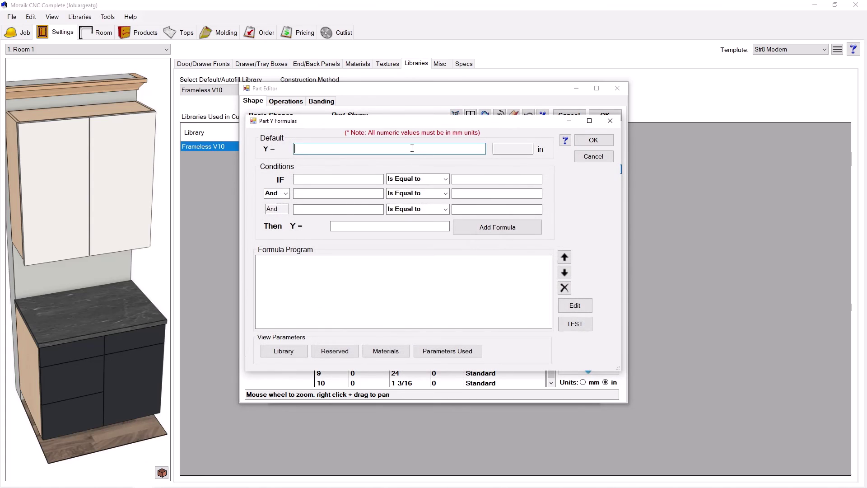
click(592, 140)
Set the bottom-right corner point to X = 23 13/16 and Y = BlindDadoF+(BlindTLM/2) (1 3/16)
scroll(474, 289, up, 1)
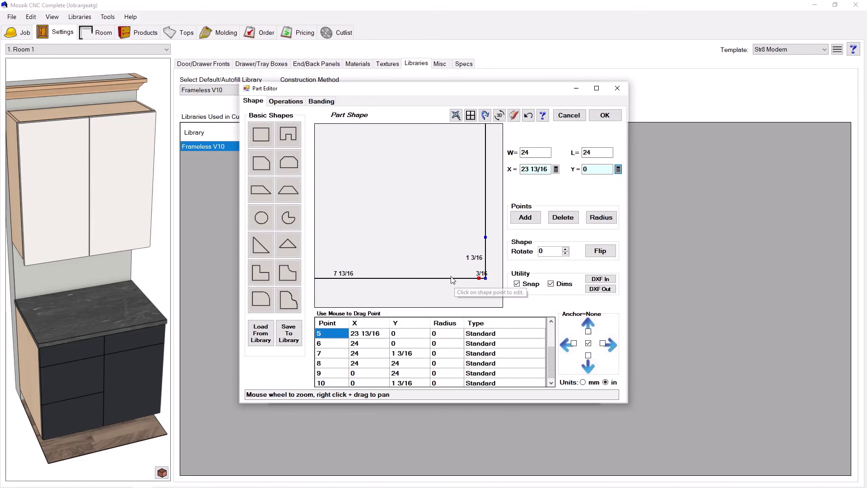
click(486, 278)
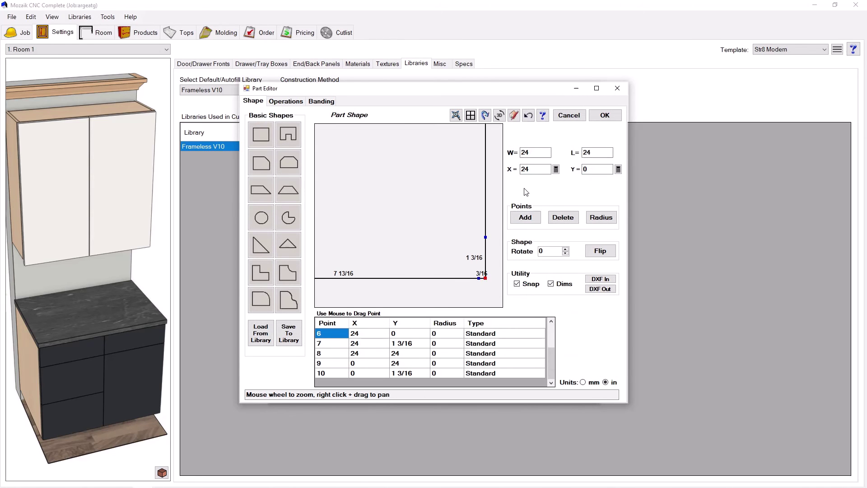
click(555, 169)
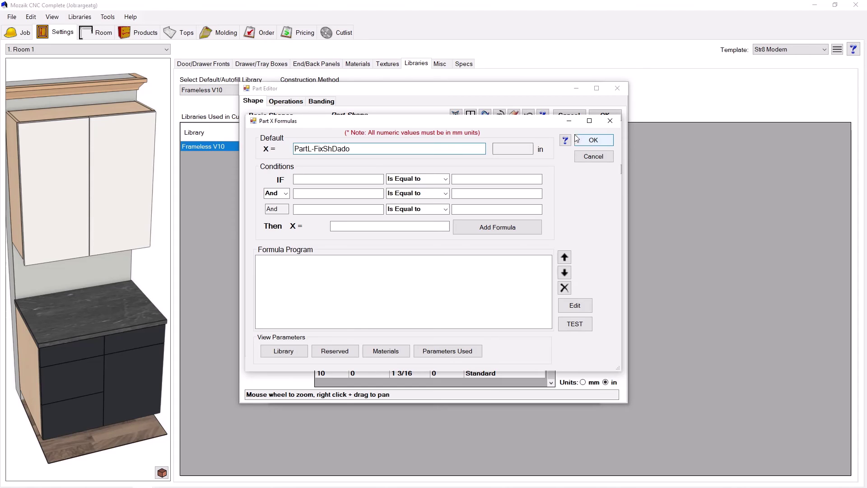
click(593, 140)
click(617, 169)
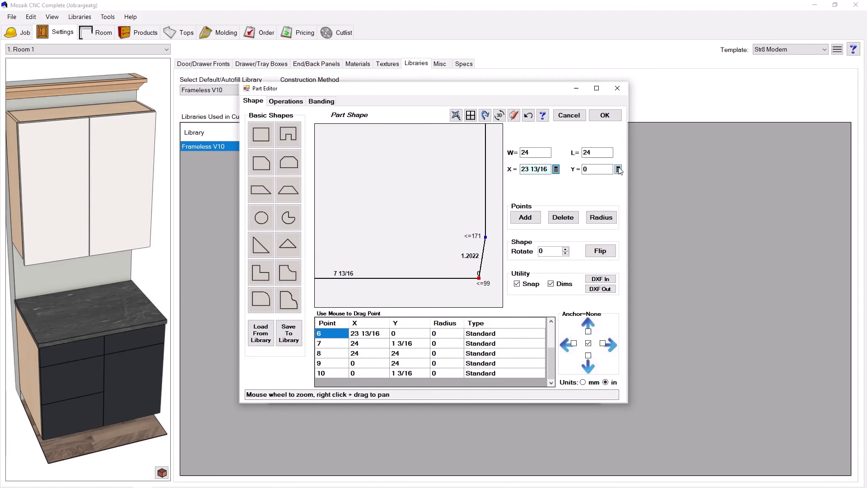
key(ctrl+v)
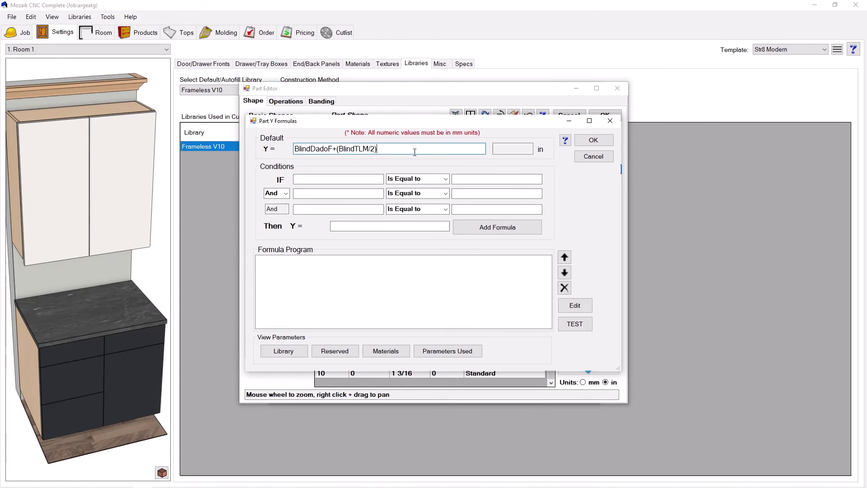
click(593, 140)
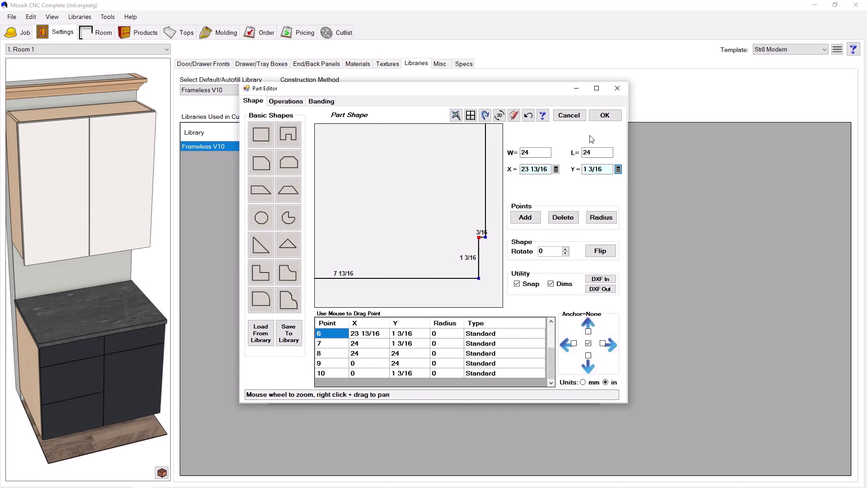
Accept the notched shelf shape and save the custom parameter and job library parameters
click(604, 116)
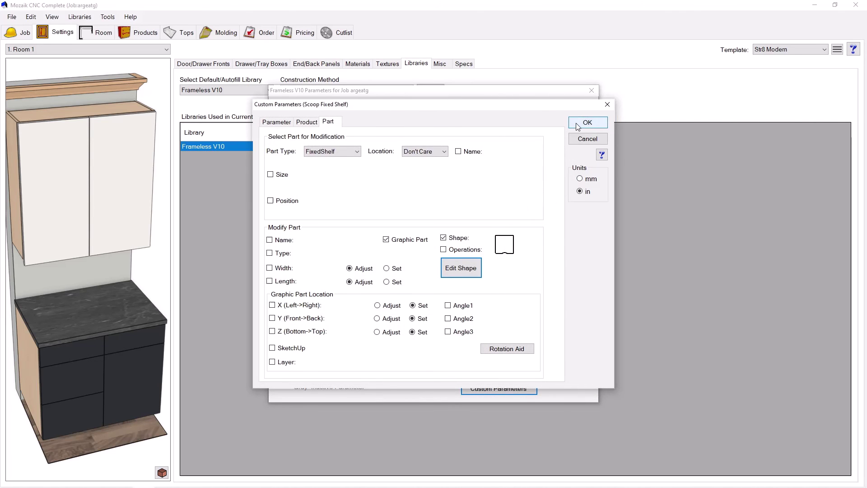
click(587, 123)
click(562, 111)
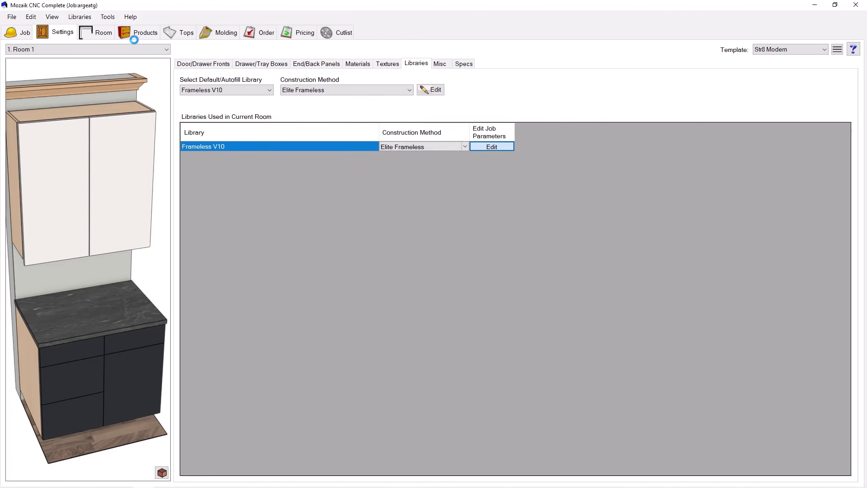
View the Wall Scoop FS cabinet in 3D and orbit to inspect its shelves
click(135, 32)
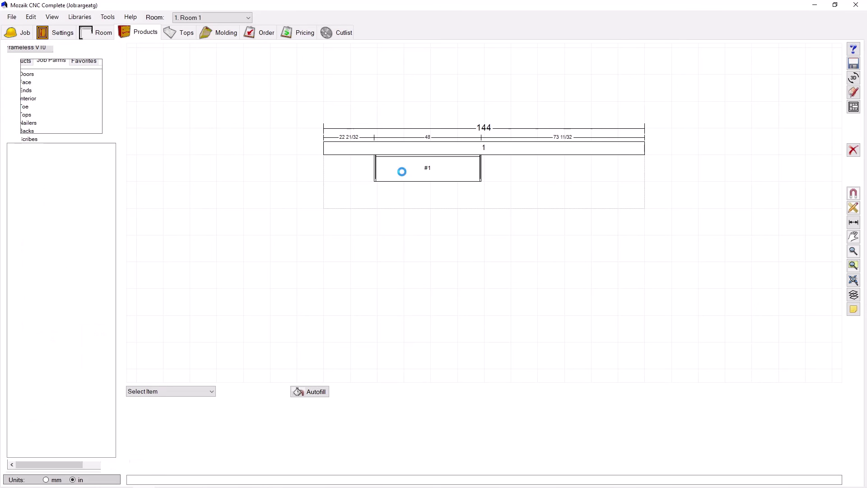
click(402, 171)
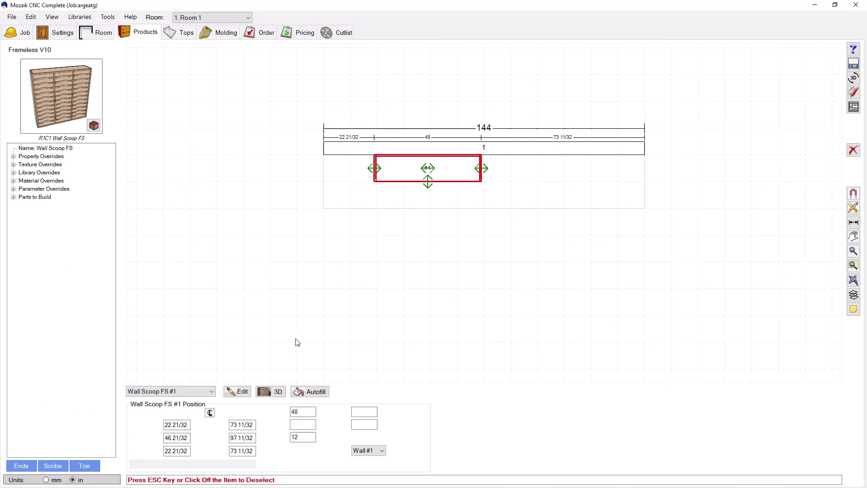
click(271, 391)
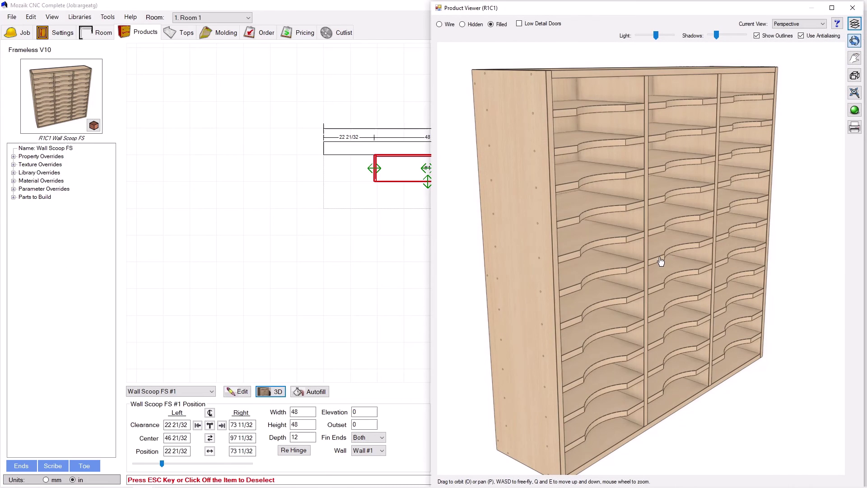
drag(541, 243, 632, 238)
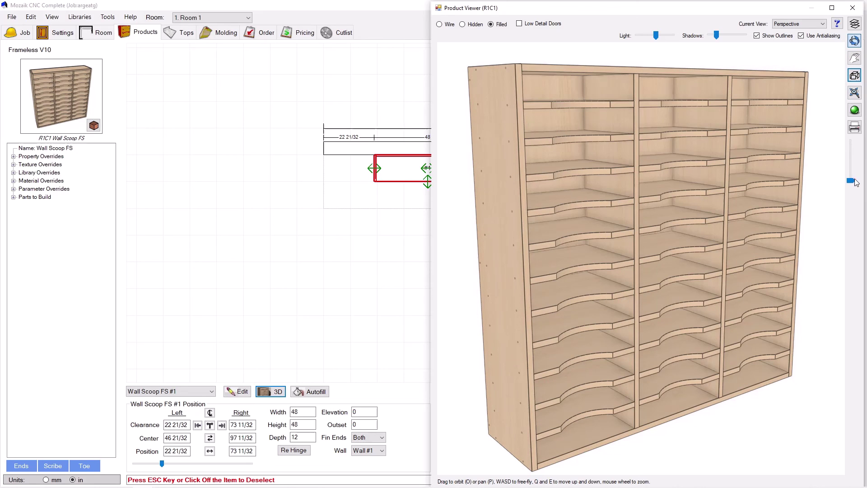
scroll(640, 254, up, 6)
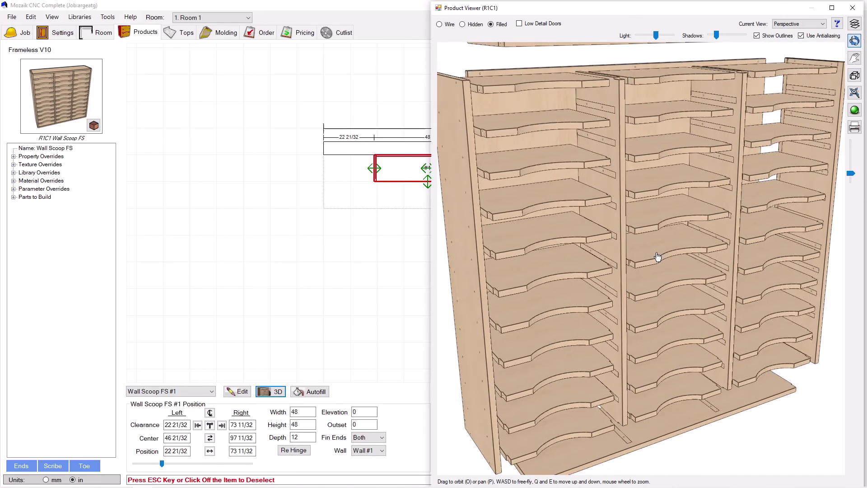
mouse_move(640, 259)
mouse_down()
mouse_move(631, 258)
mouse_move(654, 251)
mouse_up()
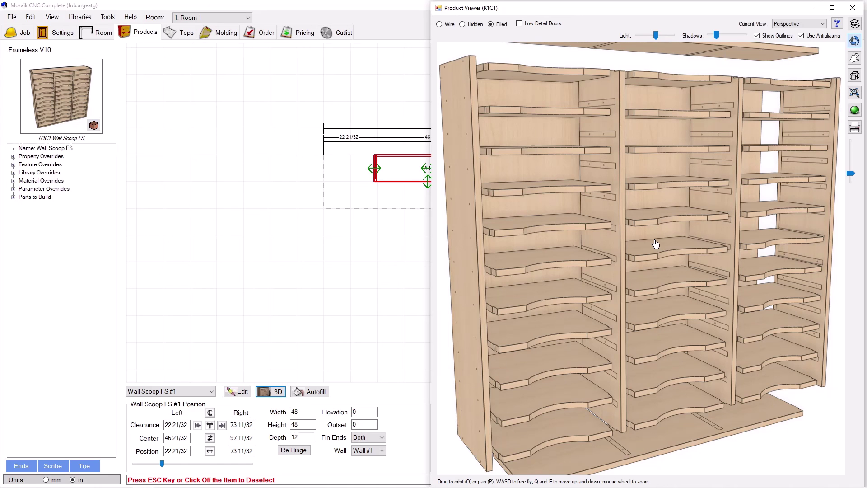
scroll(587, 248, down, 2)
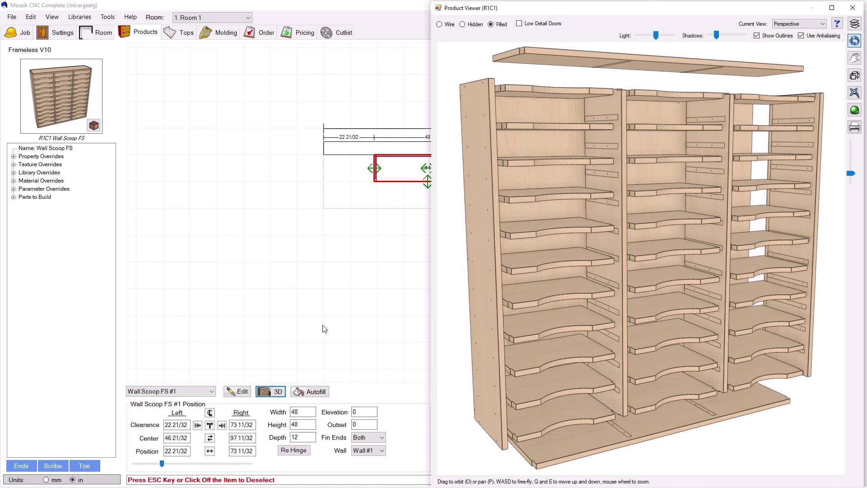
Rename the product to Wall Scoop in Product Editor and orbit its 3D preview
click(244, 396)
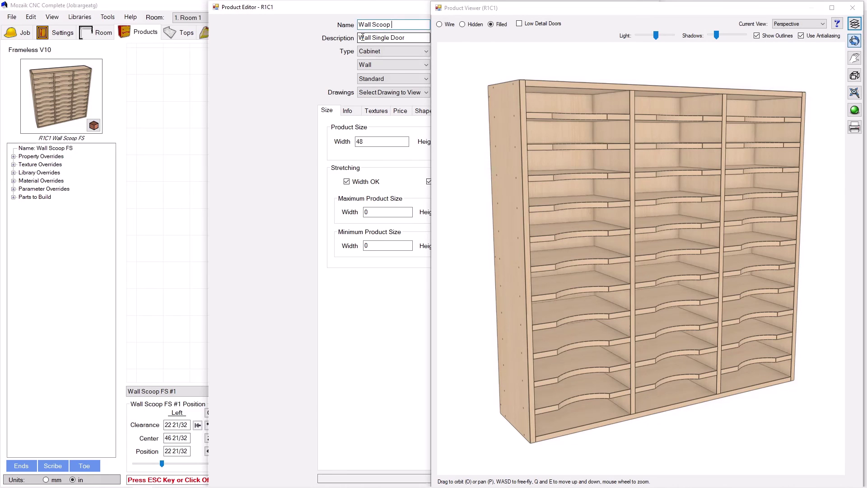
drag(316, 12, 113, 17)
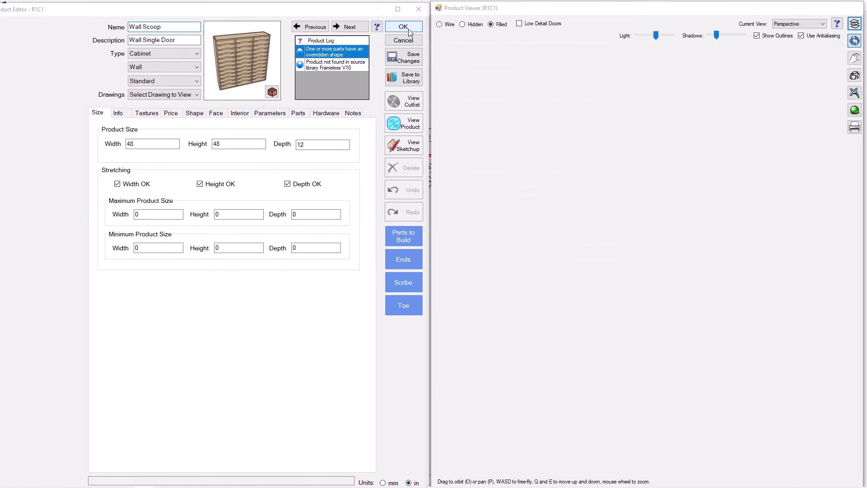
click(416, 31)
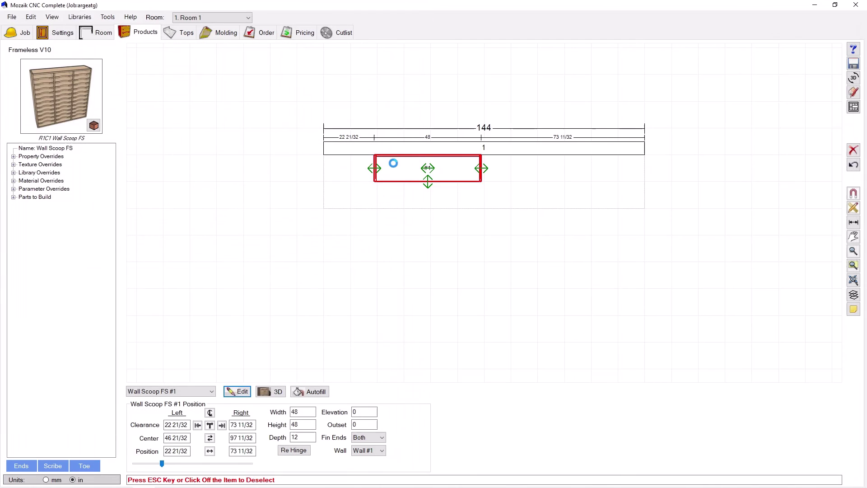
mouse_move(615, 252)
mouse_down()
mouse_move(623, 259)
mouse_move(614, 252)
mouse_up()
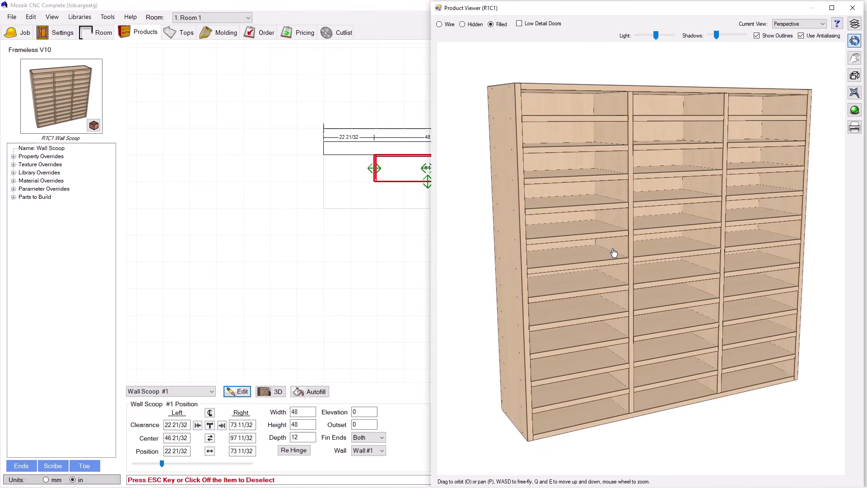